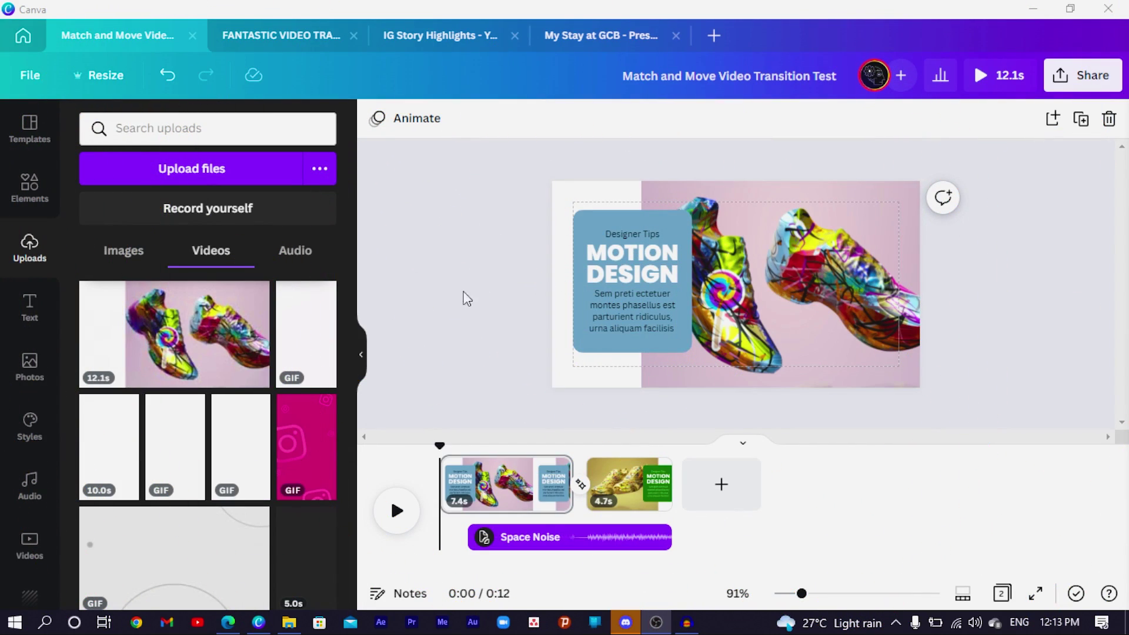
From the Canva home page, start a new blank Video design
left_click(23, 36)
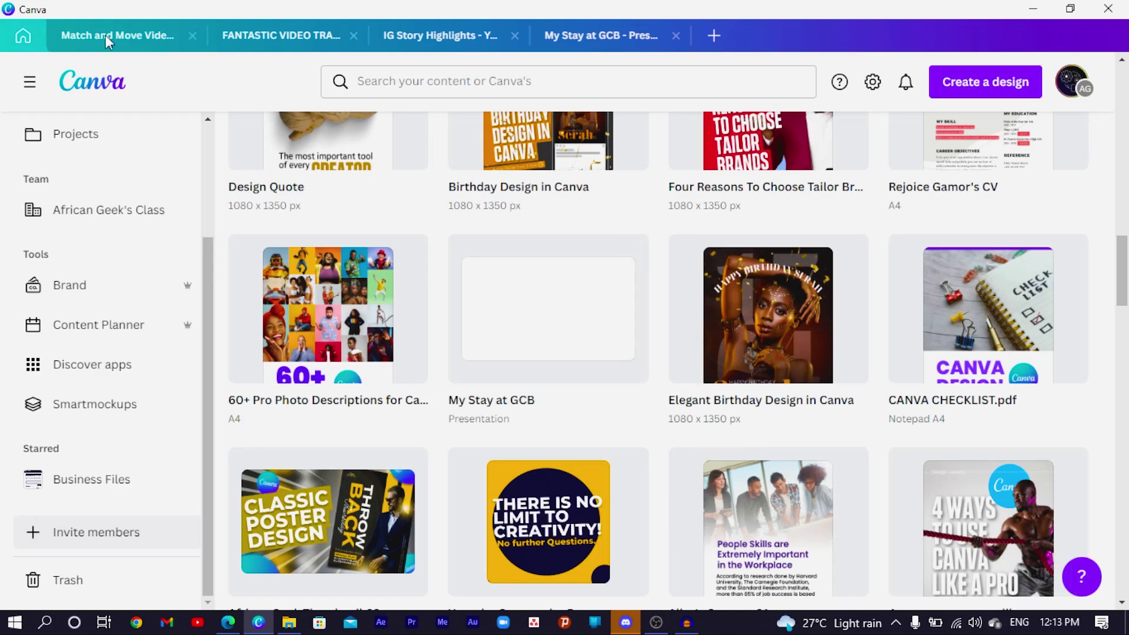
left_click(983, 82)
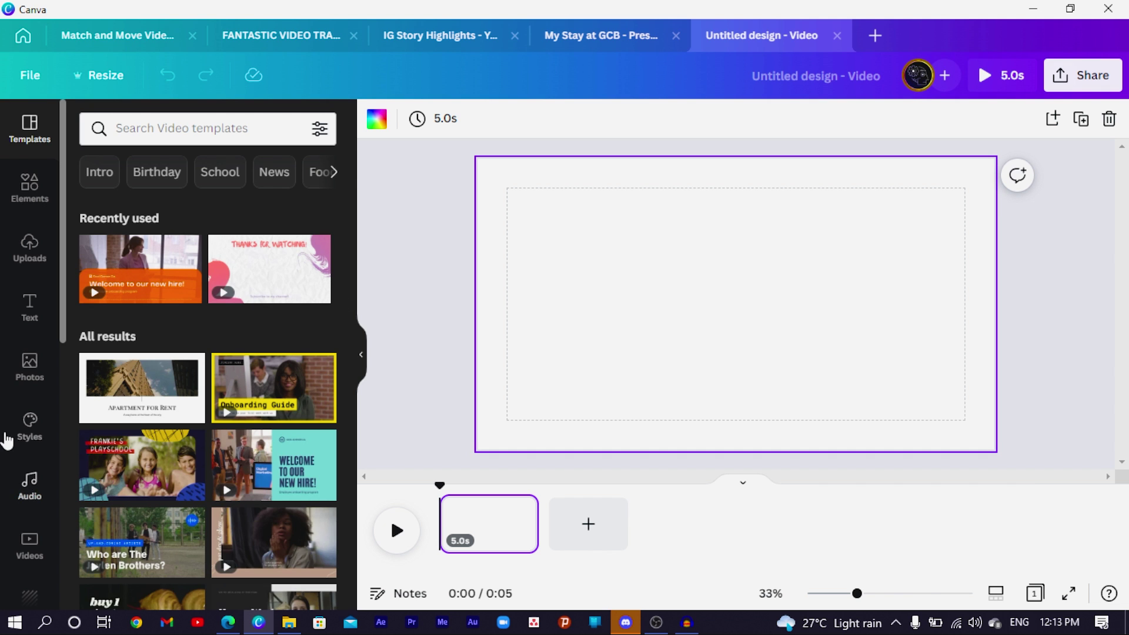
Search the stock Videos library for '3d' and browse the 3D shoe clips
scroll(17, 419, "down", 3)
left_click(30, 391)
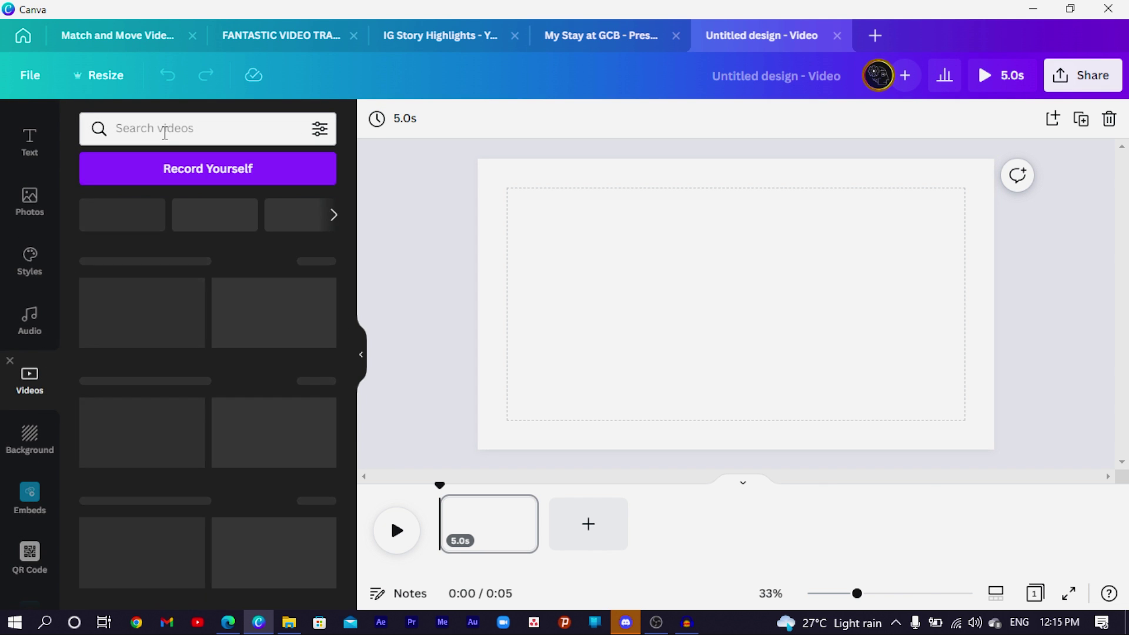
left_click(174, 129)
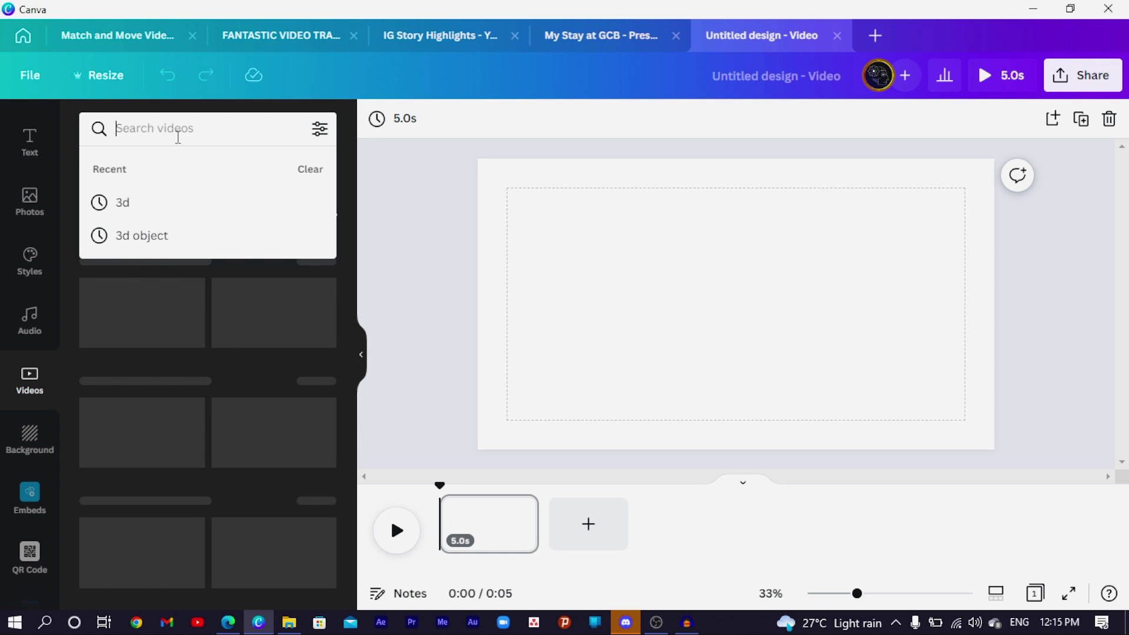
type("3d")
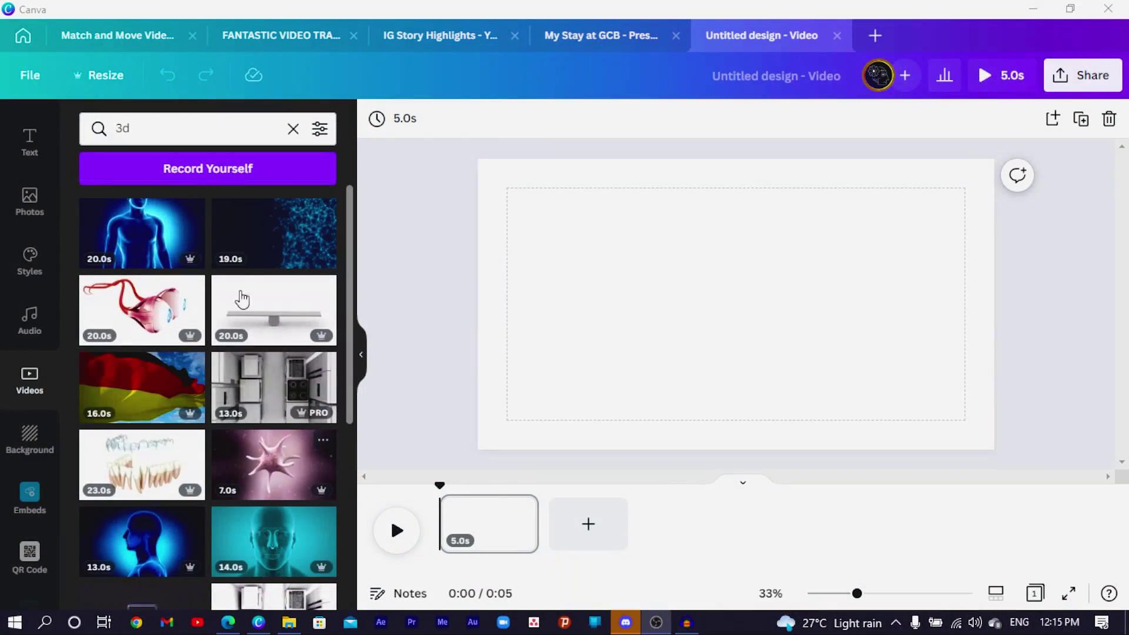
scroll(194, 406, "down", 5)
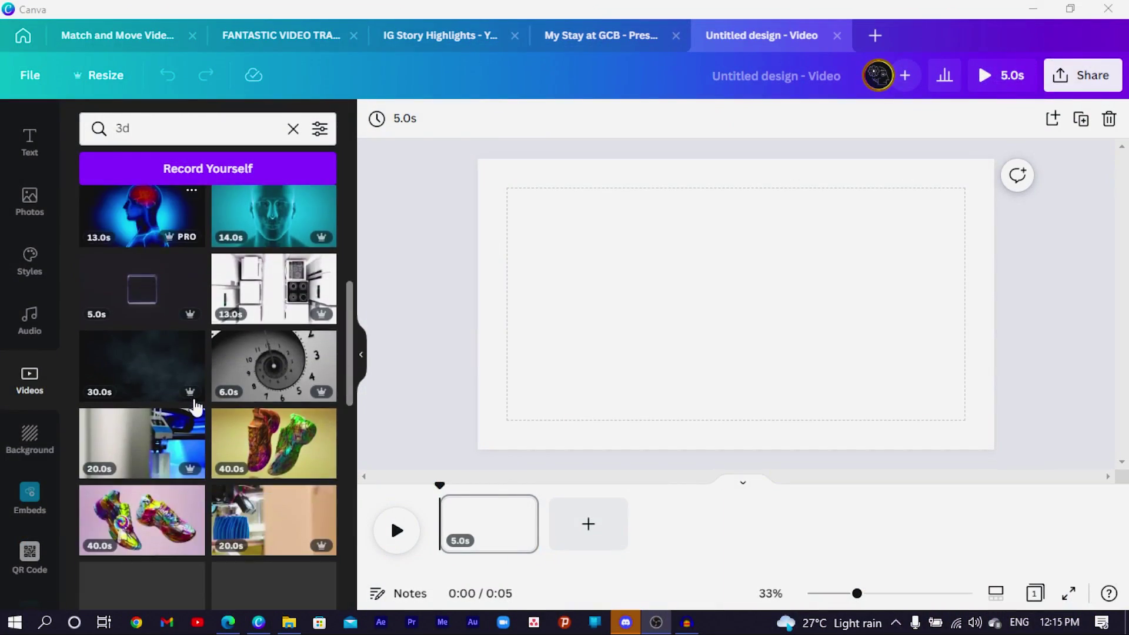
scroll(194, 406, "down", 5)
scroll(199, 414, "down", 4)
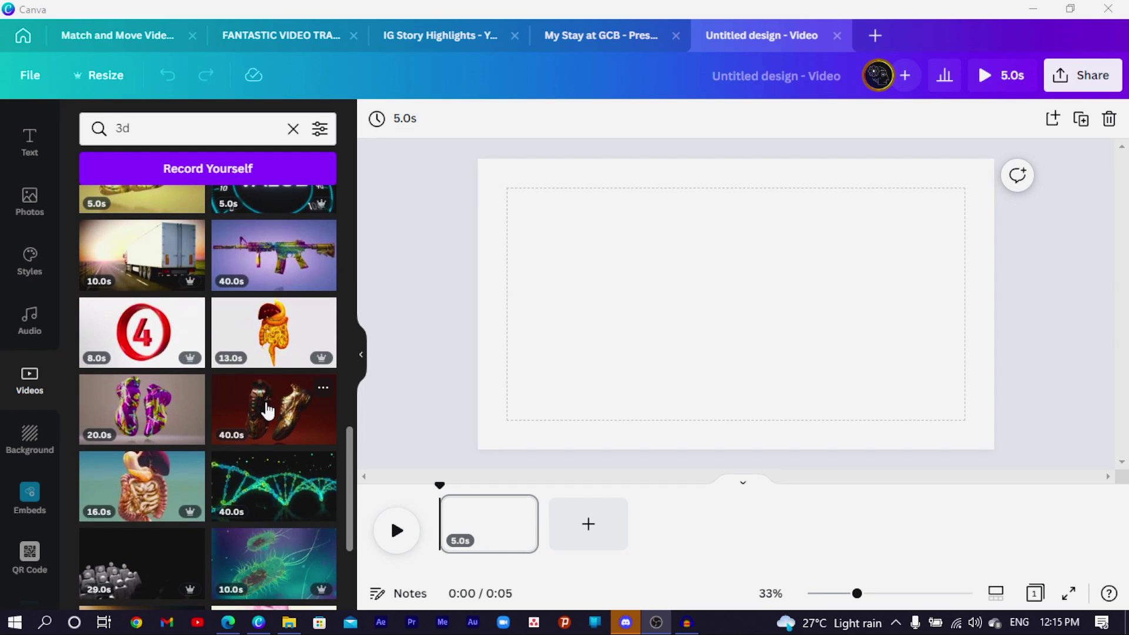
Add the dark red shoe clip, stretch it to page height, and crop it to fill the right side
left_click(320, 404)
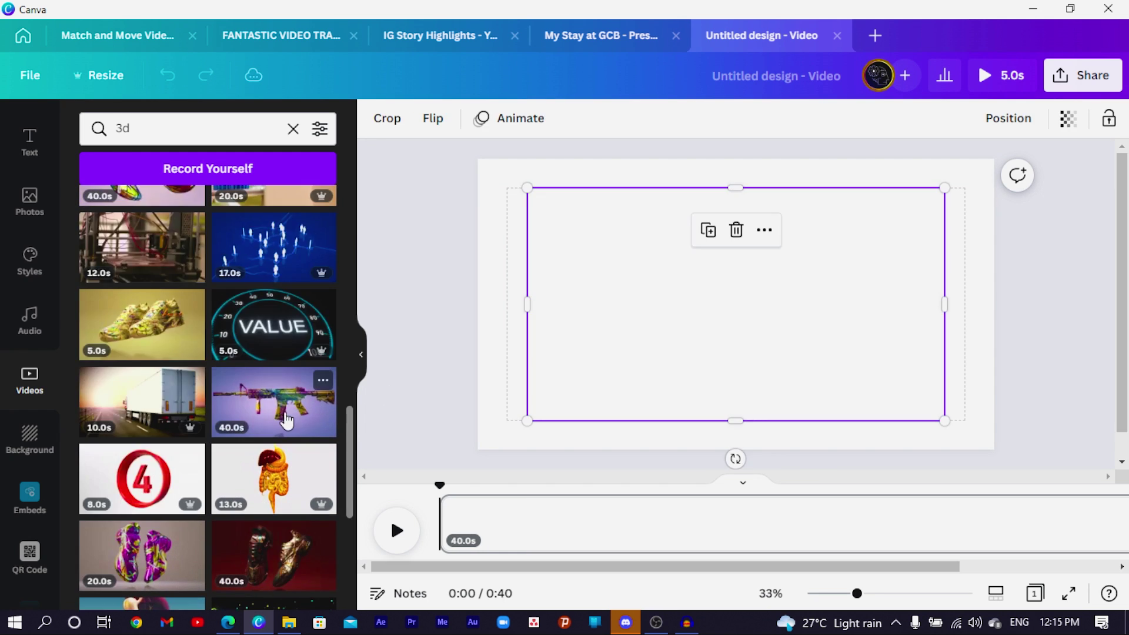
left_click_drag(634, 342, 682, 312)
left_click_drag(774, 392, 774, 456)
left_click_drag(575, 304, 606, 304)
double_click(740, 303)
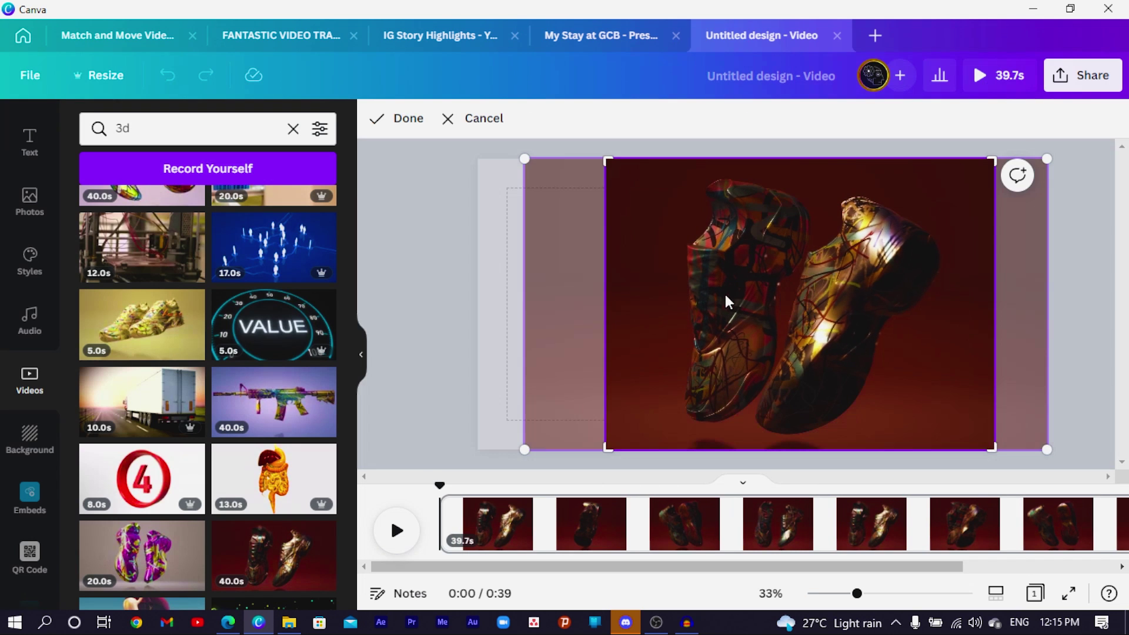
left_click_drag(729, 303, 752, 318)
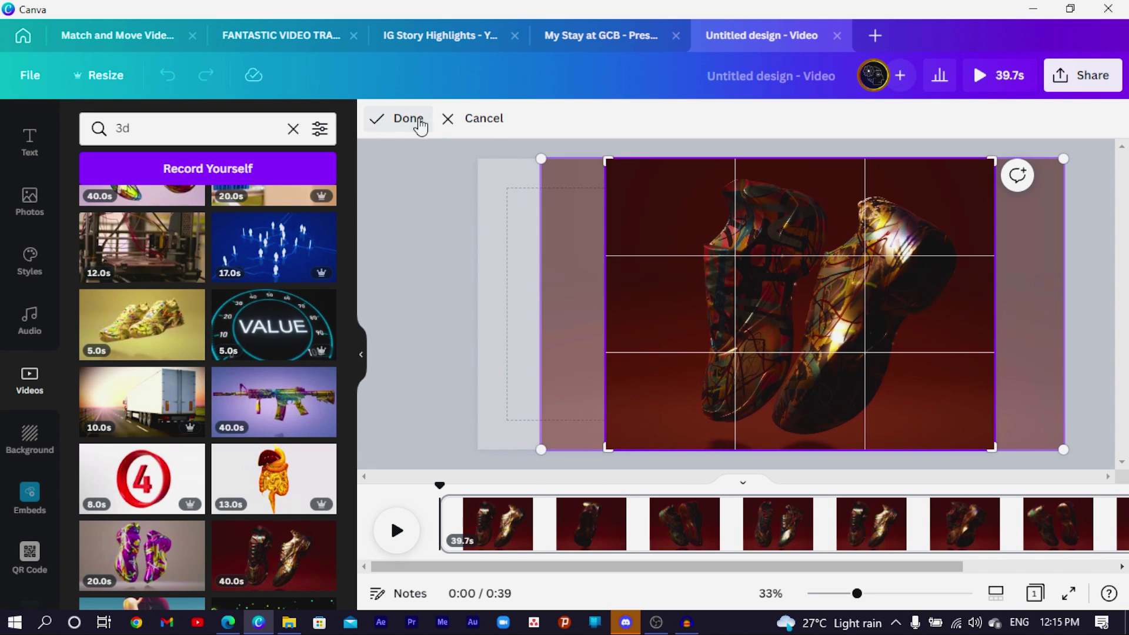
left_click(416, 121)
left_click(551, 288)
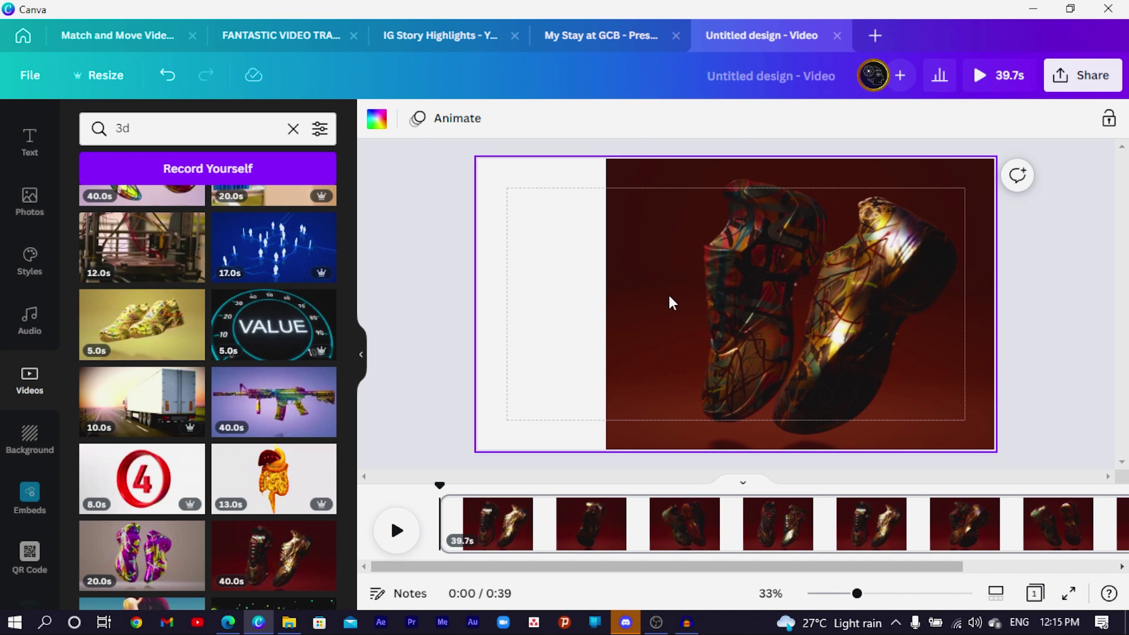
Add a square, stretch it into a rectangle on the page's left, and set corner rounding to 56
key("r")
left_click_drag(690, 339, 618, 450)
left_click_drag(604, 341, 566, 345)
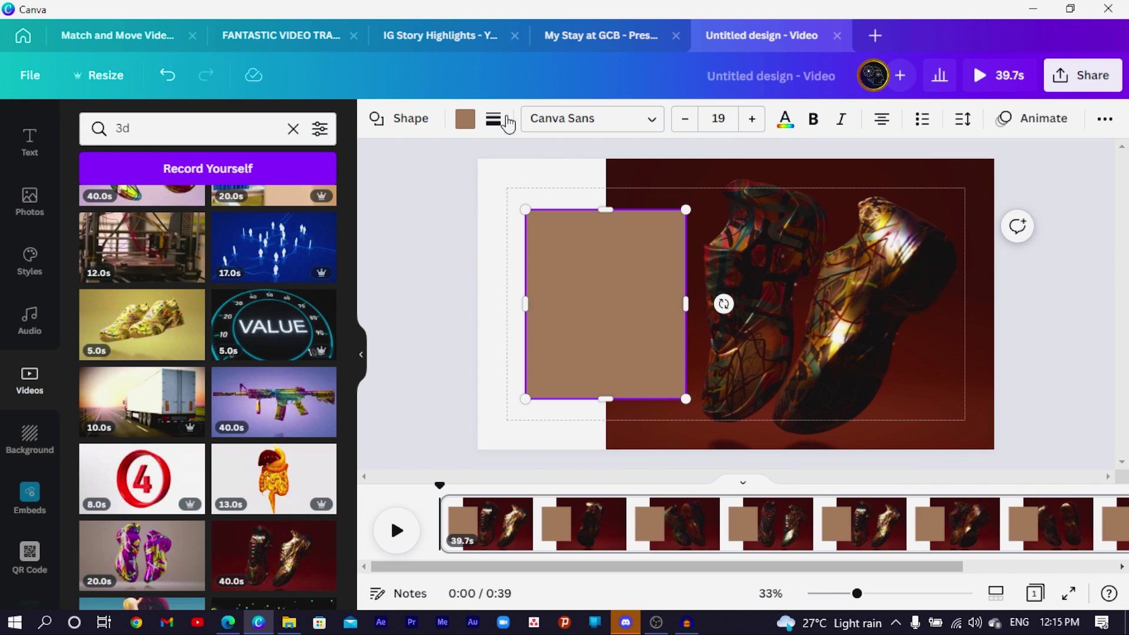
left_click(494, 120)
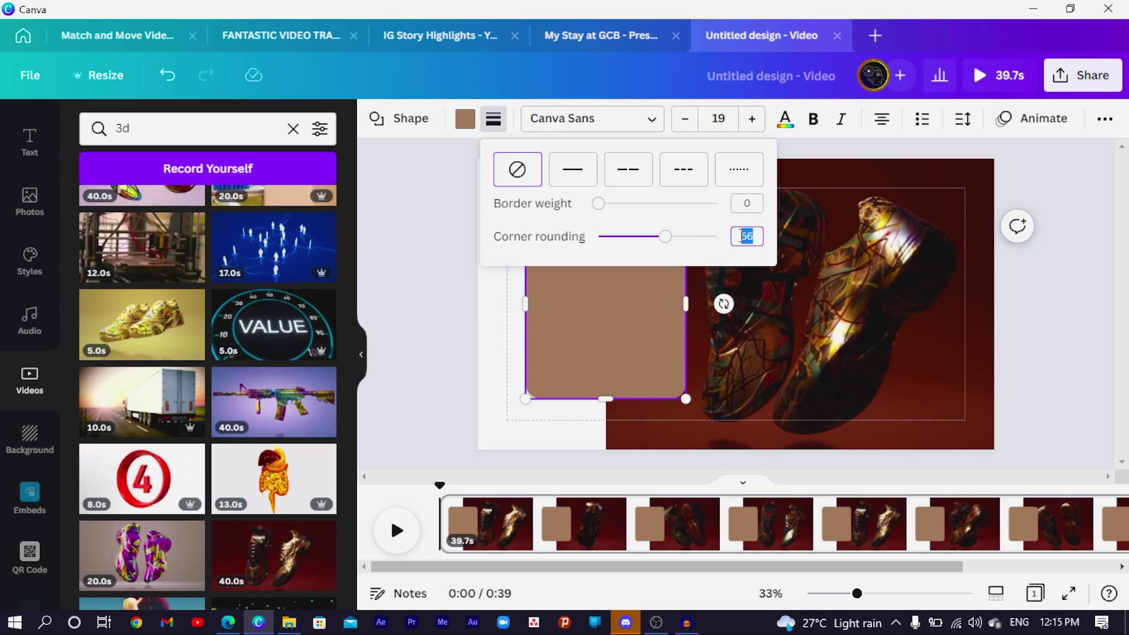
left_click(491, 325)
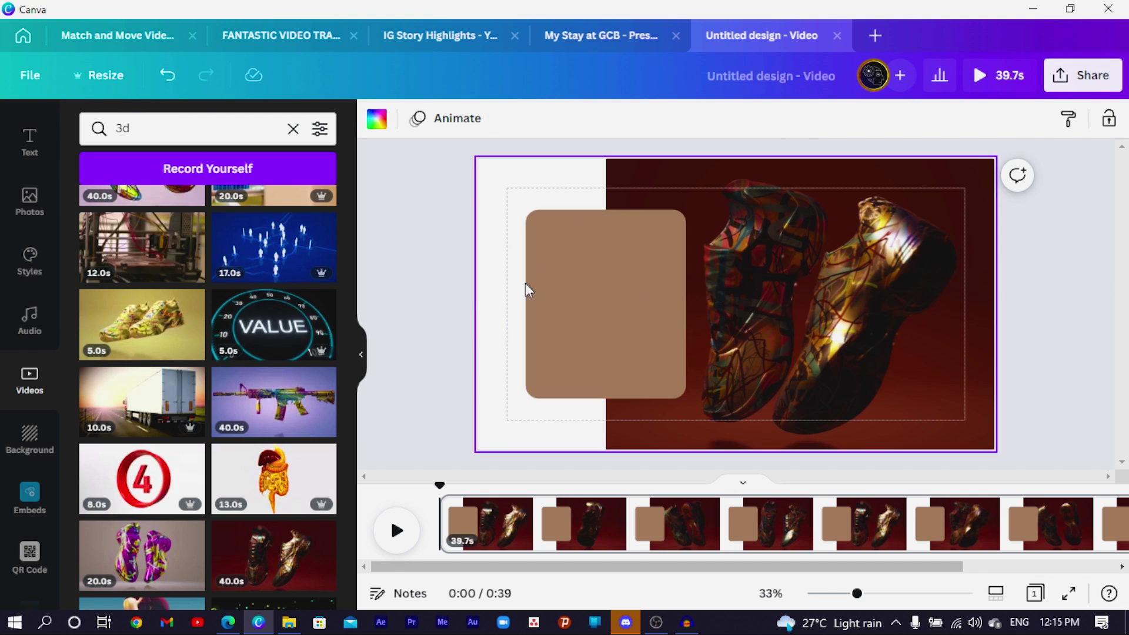
Recolour the rounded rectangle to custom orange #FF6600
left_click(595, 318)
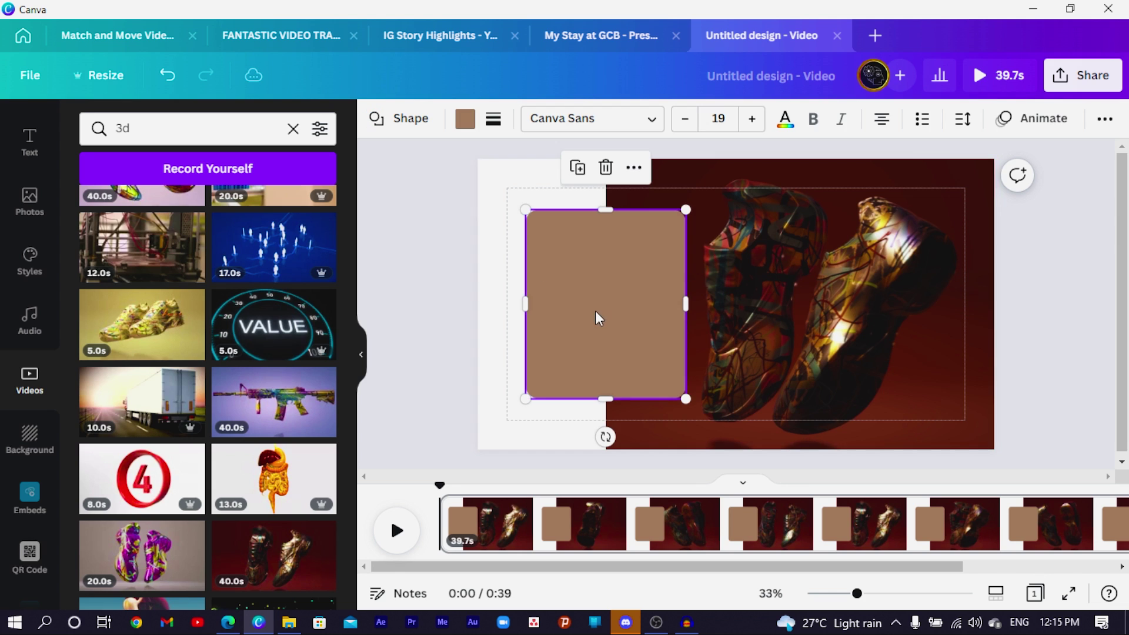
left_click(465, 122)
left_click(97, 205)
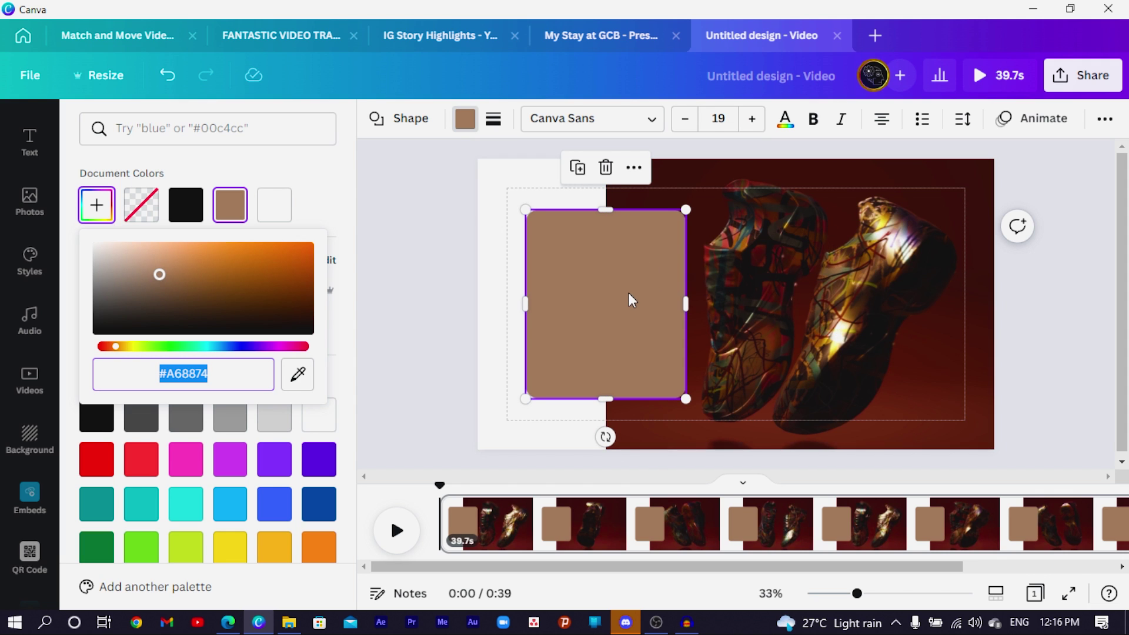
left_click_drag(270, 322, 353, 230)
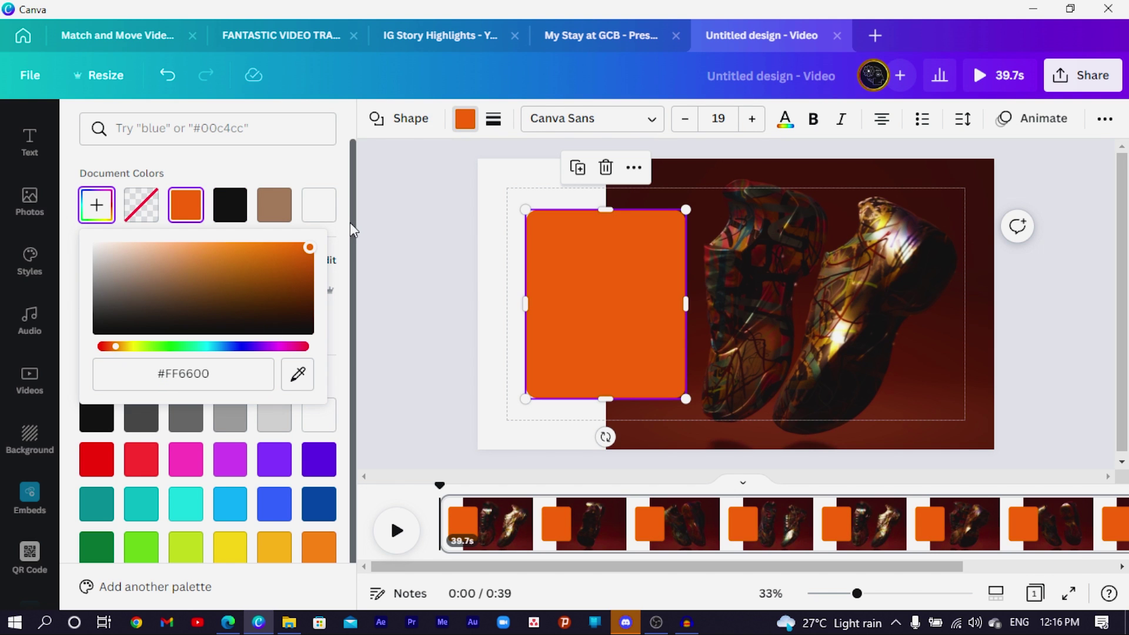
left_click(411, 303)
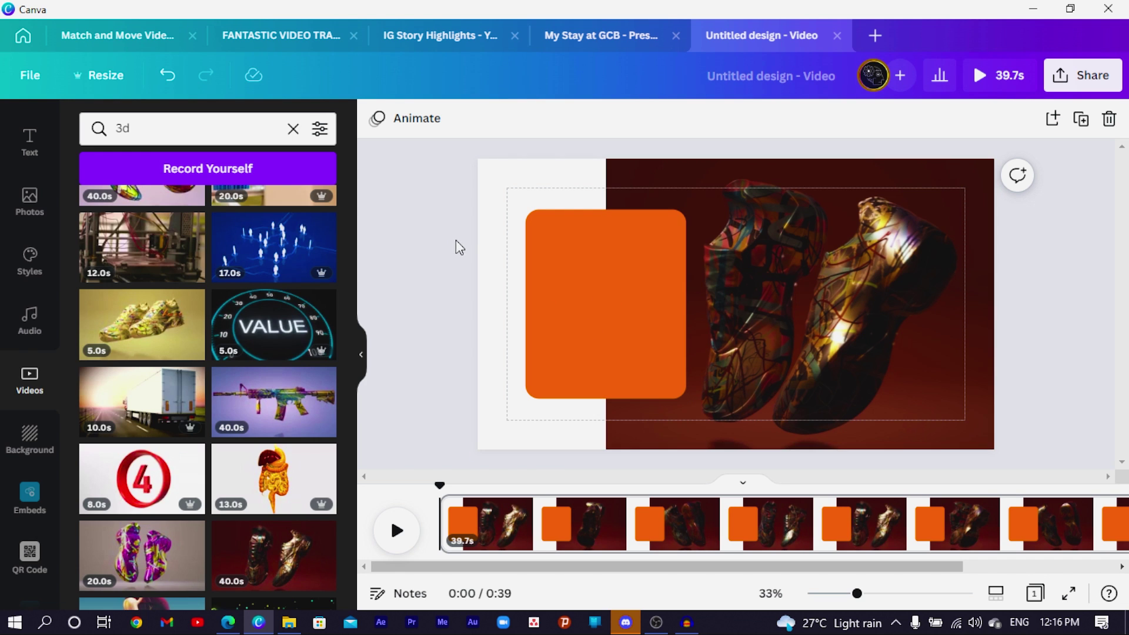
Add a white MOTION text box, enlarge it, and centre it on the orange shape
key("t")
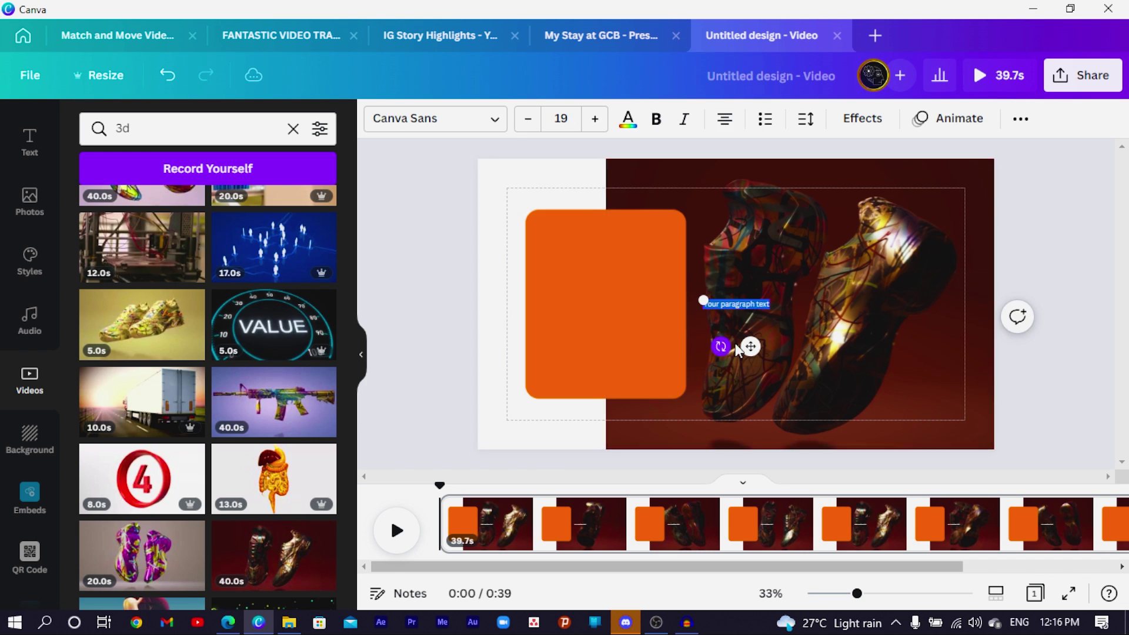
left_click_drag(748, 345, 587, 301)
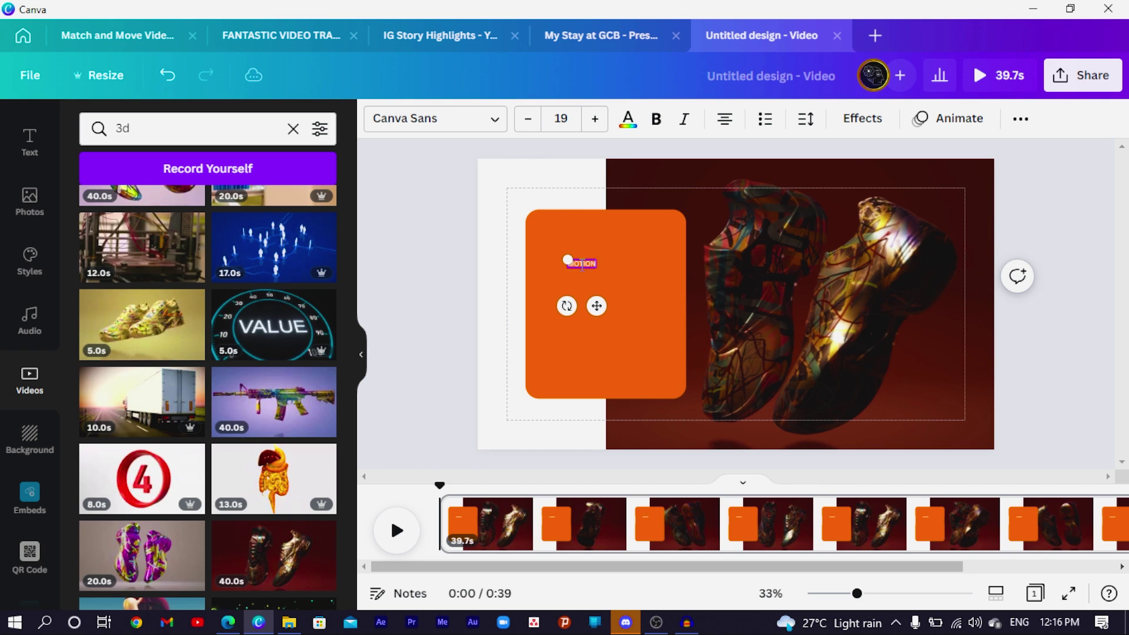
left_click_drag(564, 258, 452, 213)
left_click_drag(592, 322, 617, 327)
Duplicate MOTION below the original, retype the copy as DESIGN, and enlarge it
left_click(567, 333)
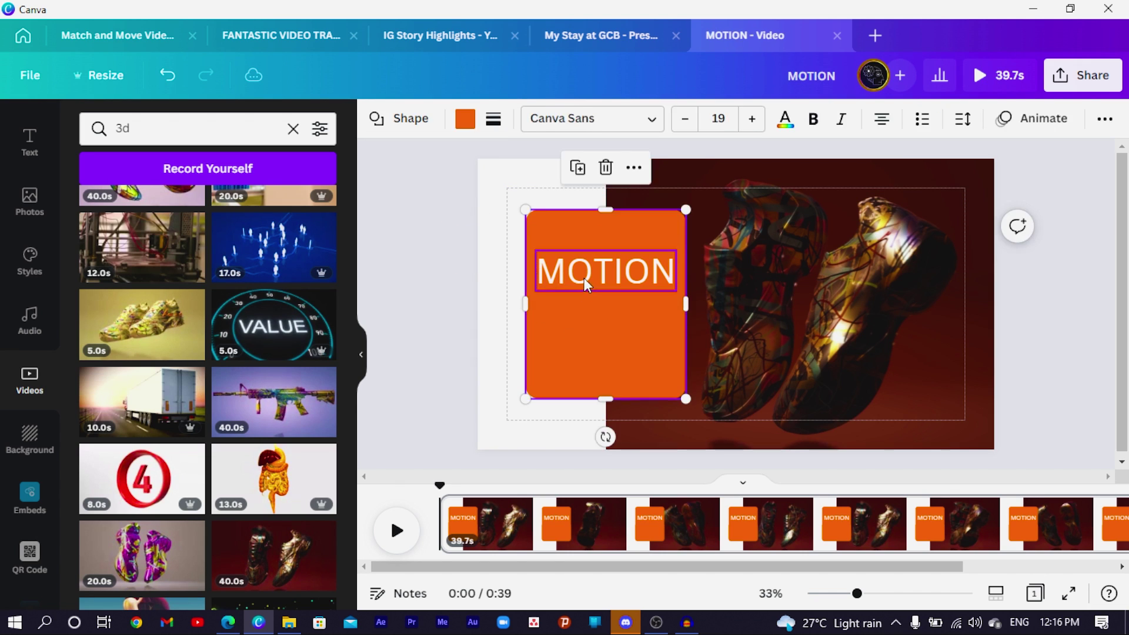
left_click_drag(584, 277, 592, 304)
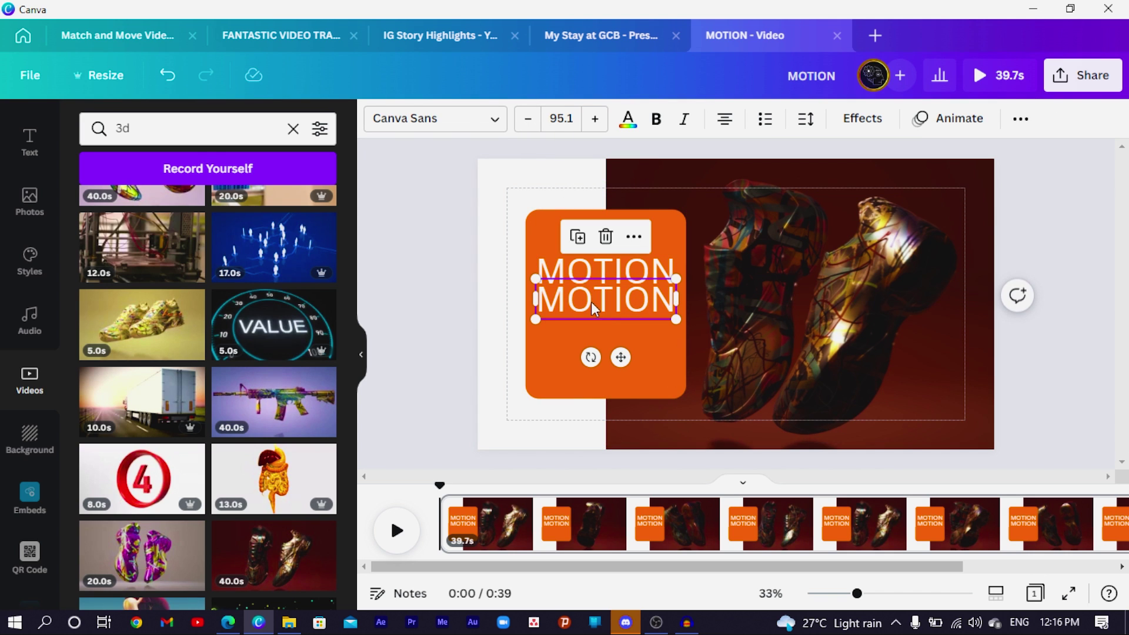
double_click(590, 303)
type("DESIGN")
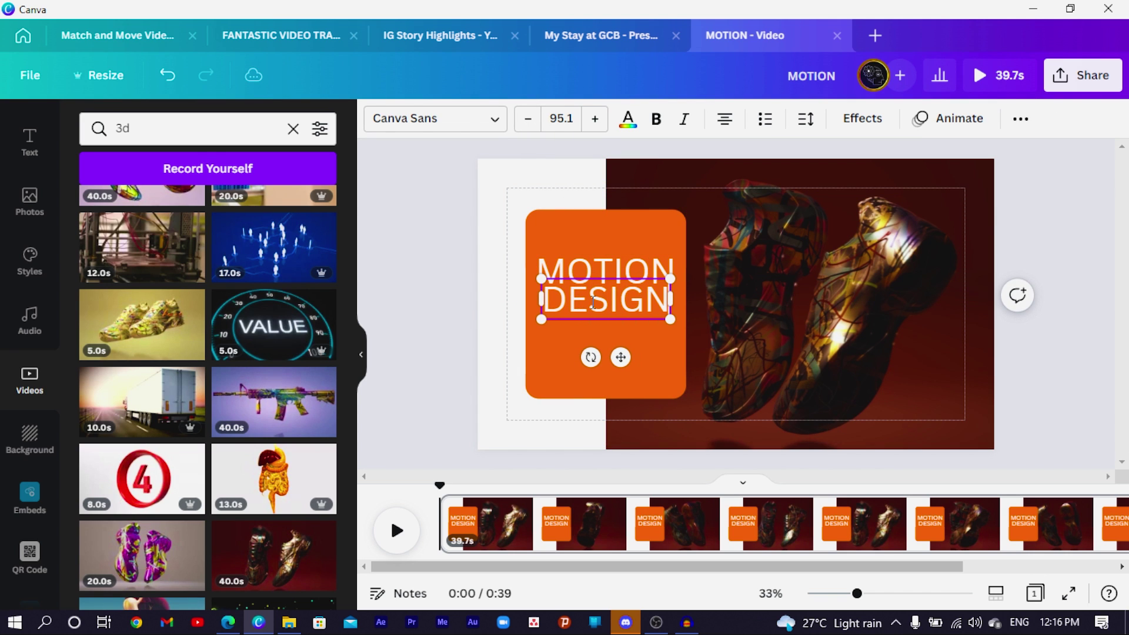
left_click_drag(542, 319, 535, 322)
left_click_drag(669, 323, 673, 323)
key("Escape")
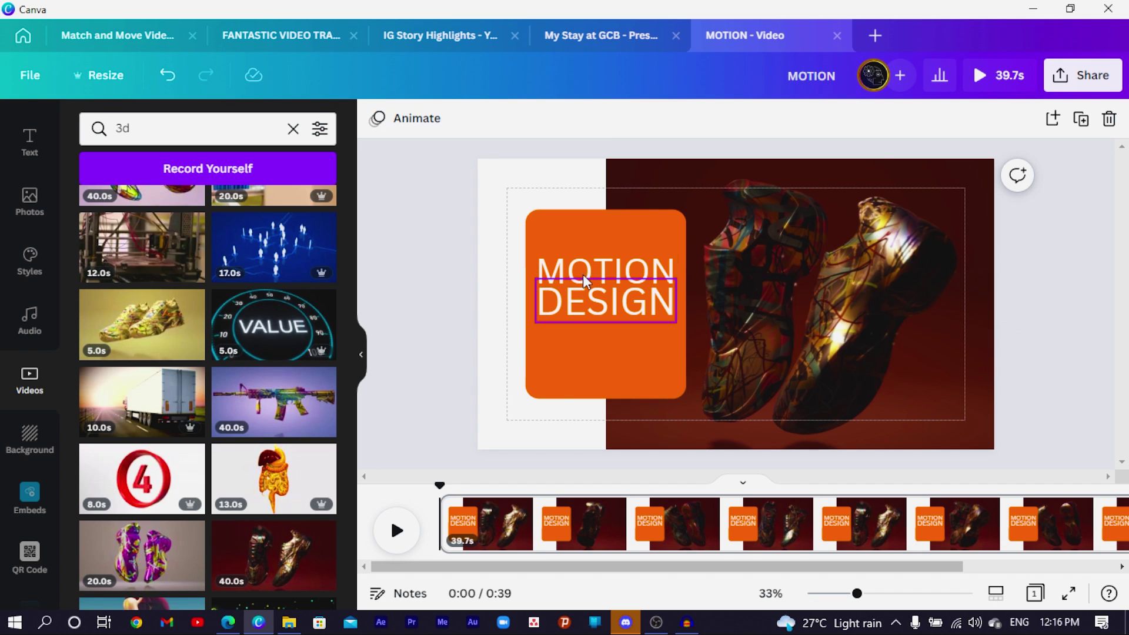
Set both MOTION and DESIGN in Poppins ExtraBold
left_click(582, 274)
left_click(418, 126)
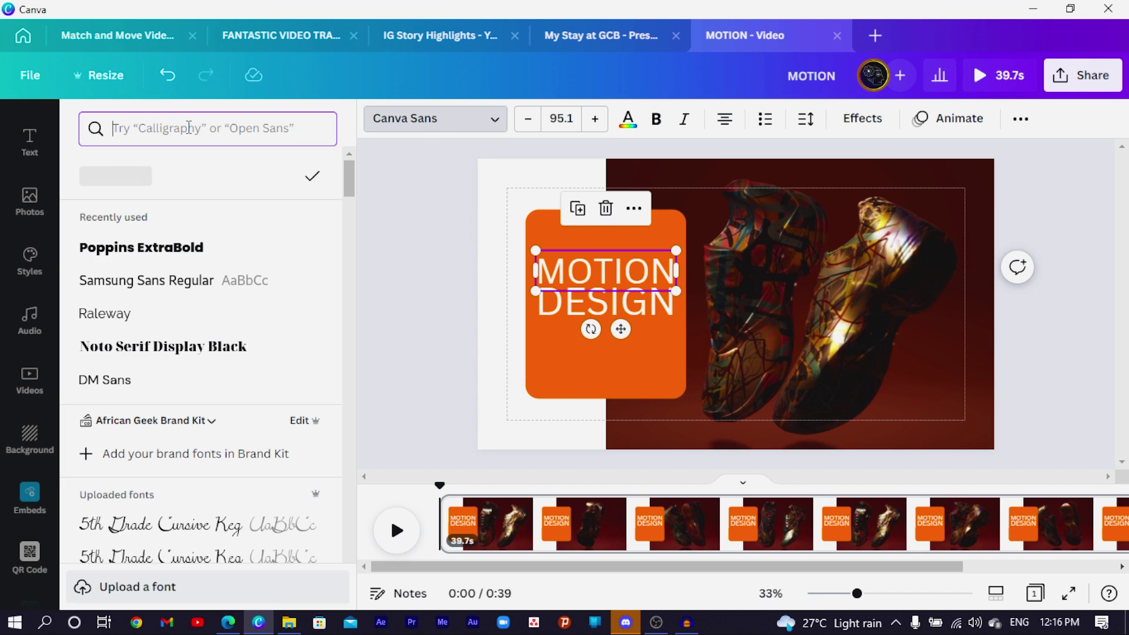
left_click(137, 253)
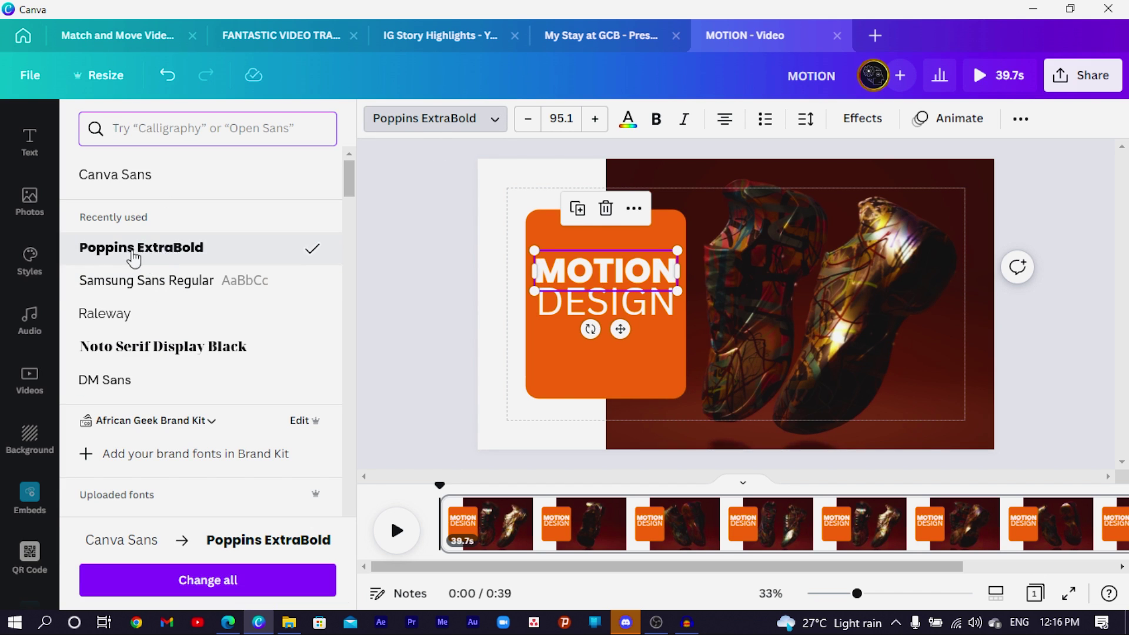
left_click(605, 302)
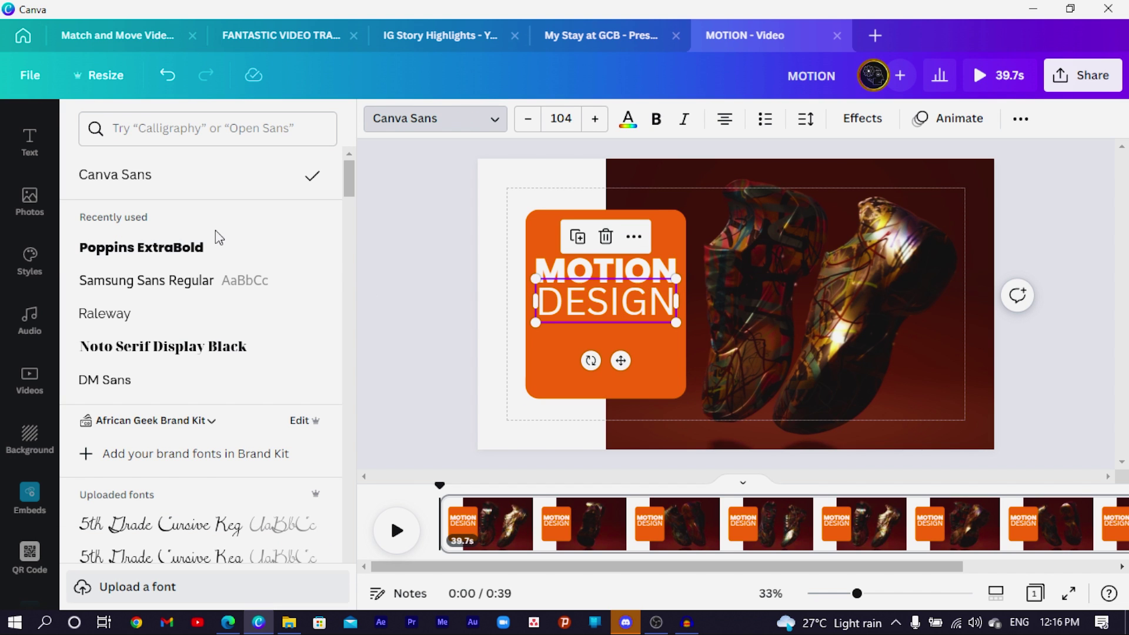
left_click(188, 264)
left_click(372, 298)
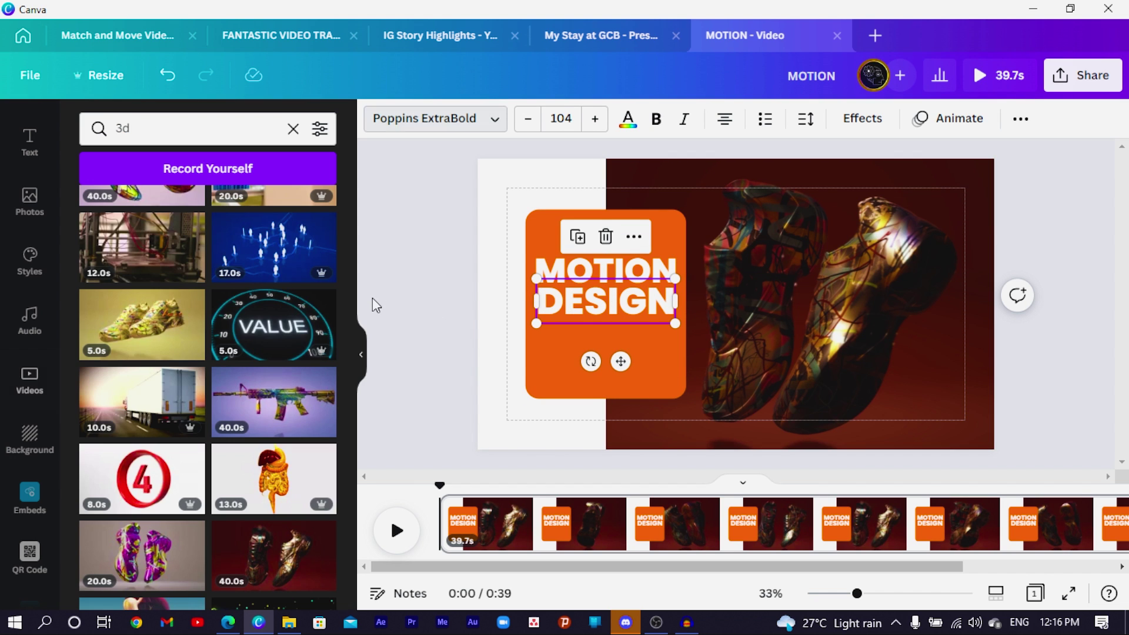
left_click(493, 326)
Place a small copy of MOTION above the title, set in Samsung Sans Regular
left_click(570, 273)
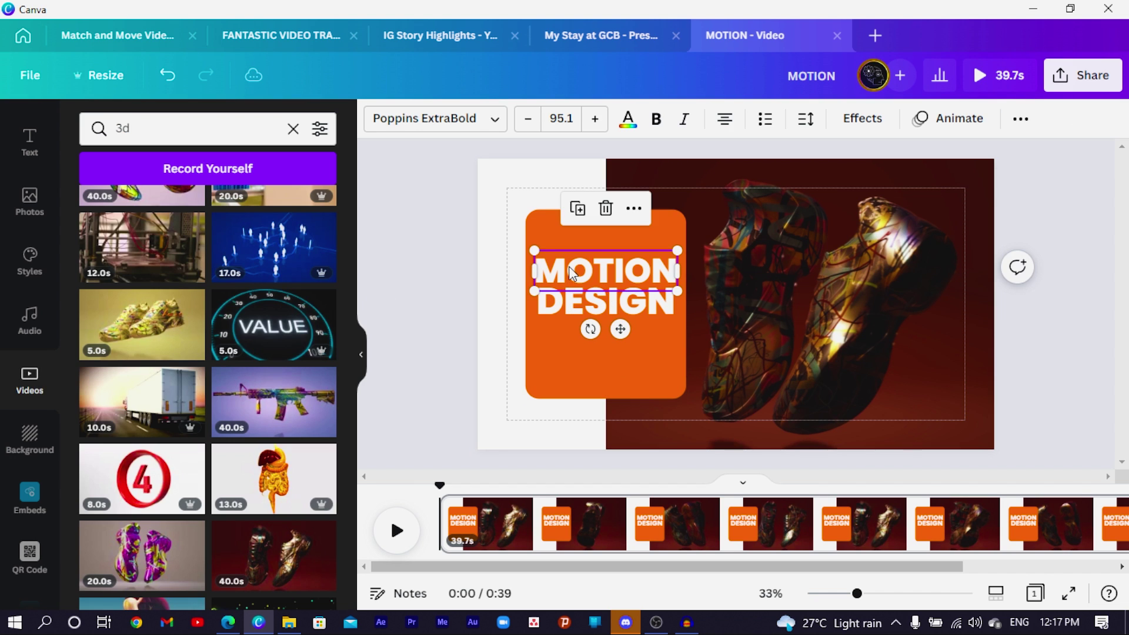
left_click_drag(561, 246, 567, 234)
left_click_drag(676, 225, 616, 296)
left_click(424, 119)
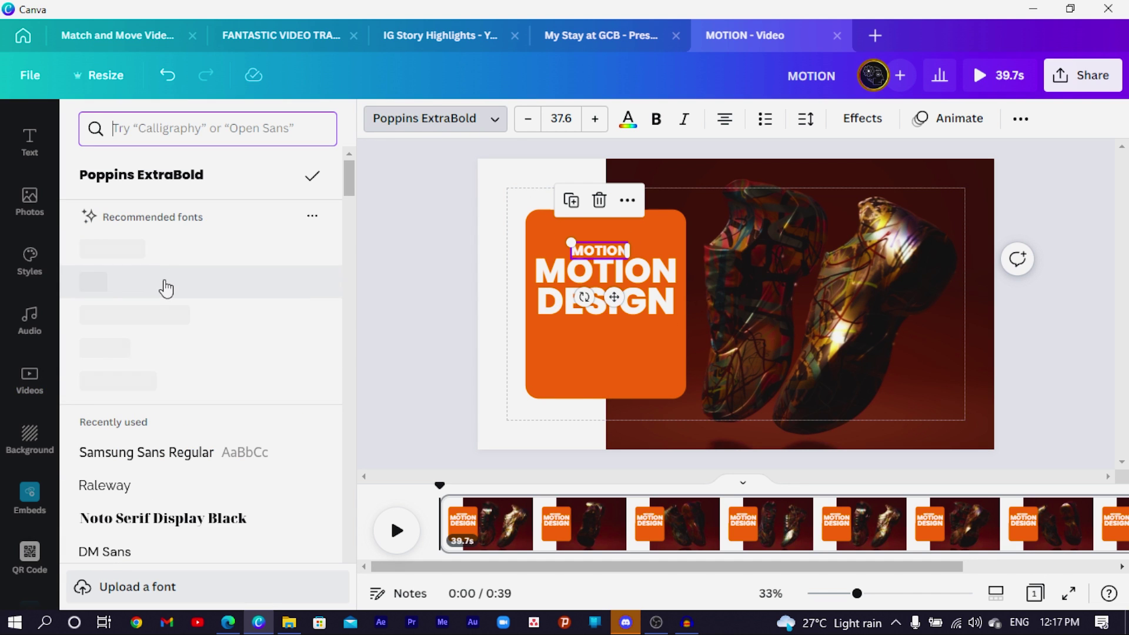
scroll(114, 323, "down", 2)
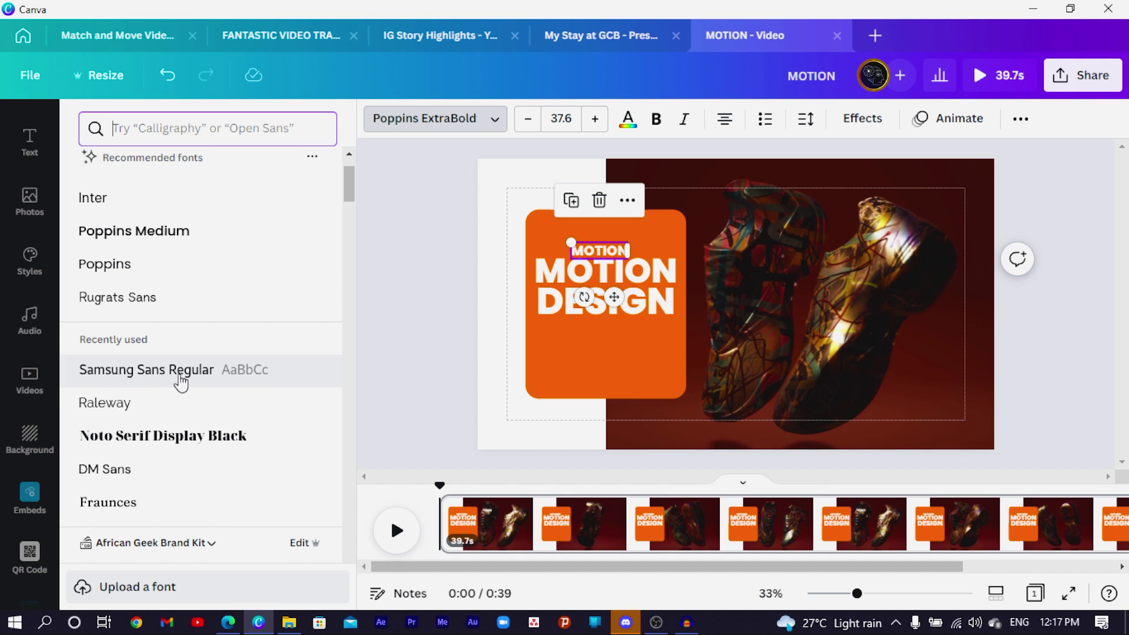
left_click(179, 384)
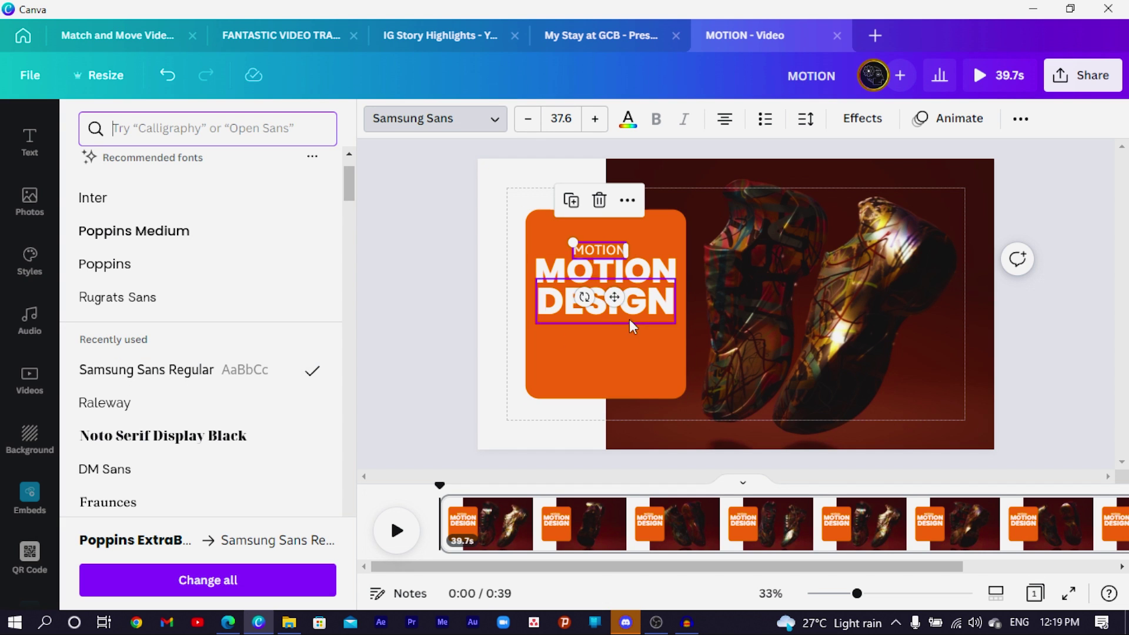
Change the small label above the title to read 'Design Tip'
double_click(600, 249)
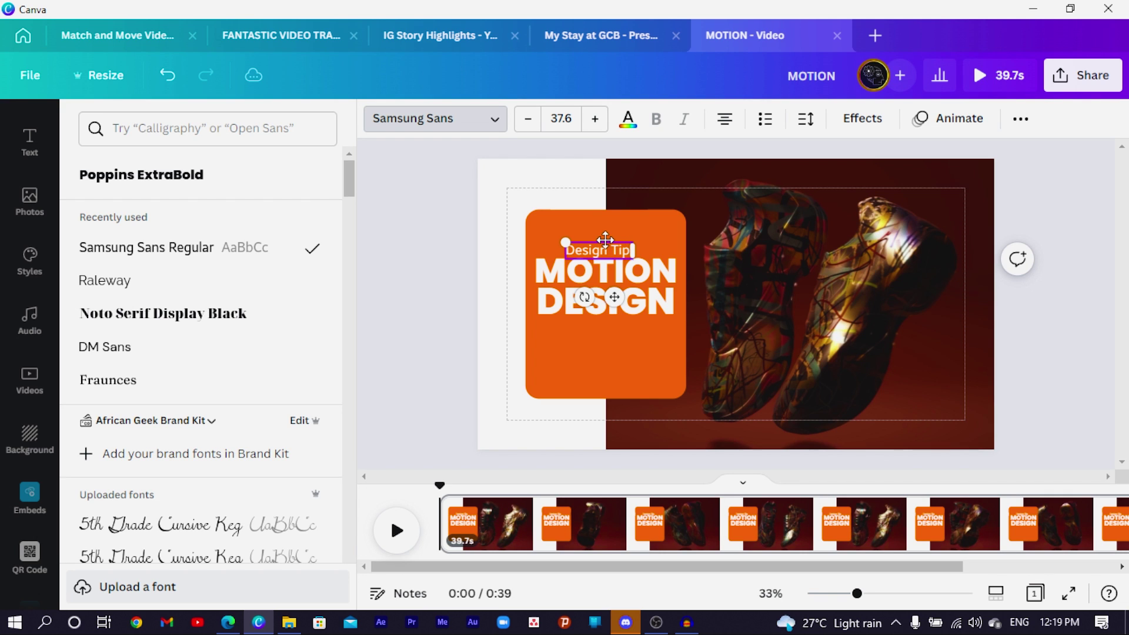
Duplicate the 'Design Tip' label to a second copy below DESIGN
key("Escape")
left_click(428, 264)
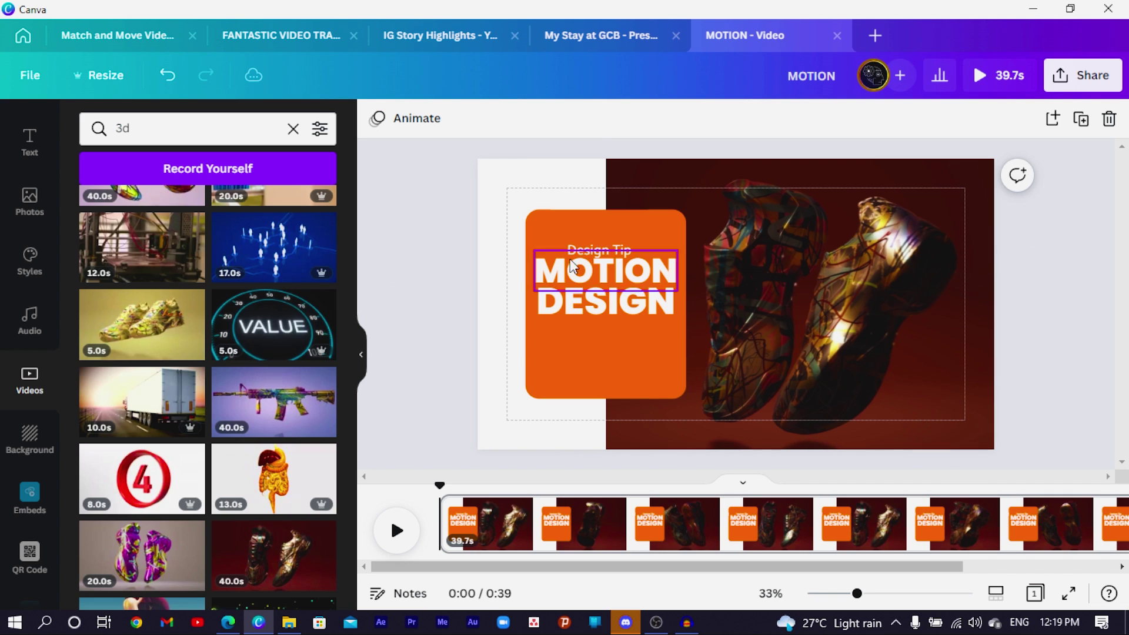
left_click(601, 252)
left_click(600, 252)
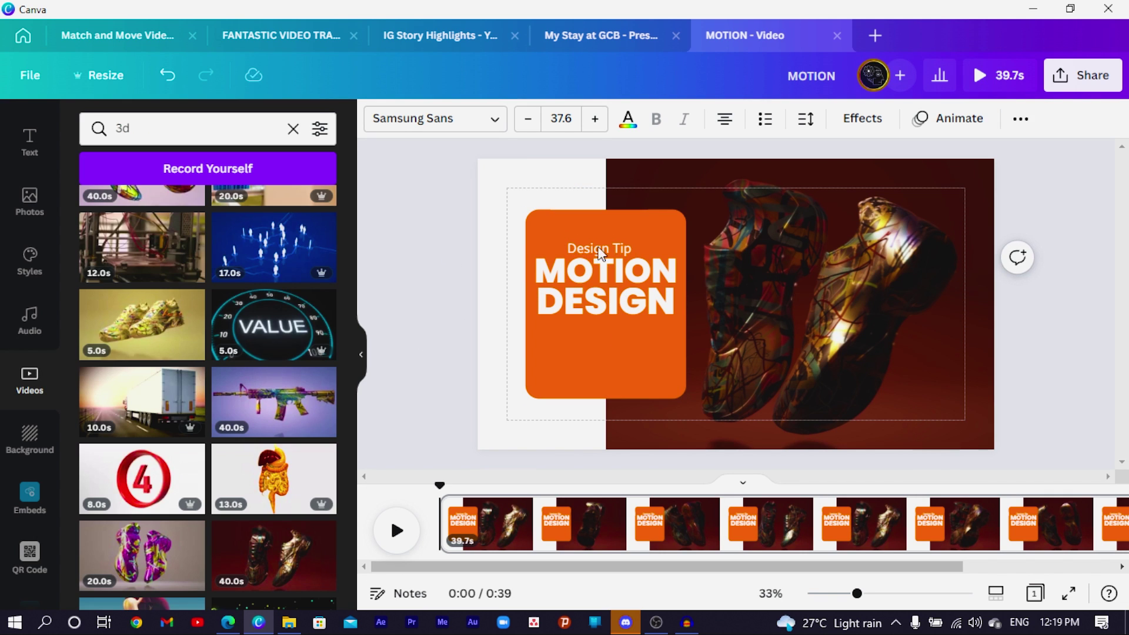
double_click(600, 248)
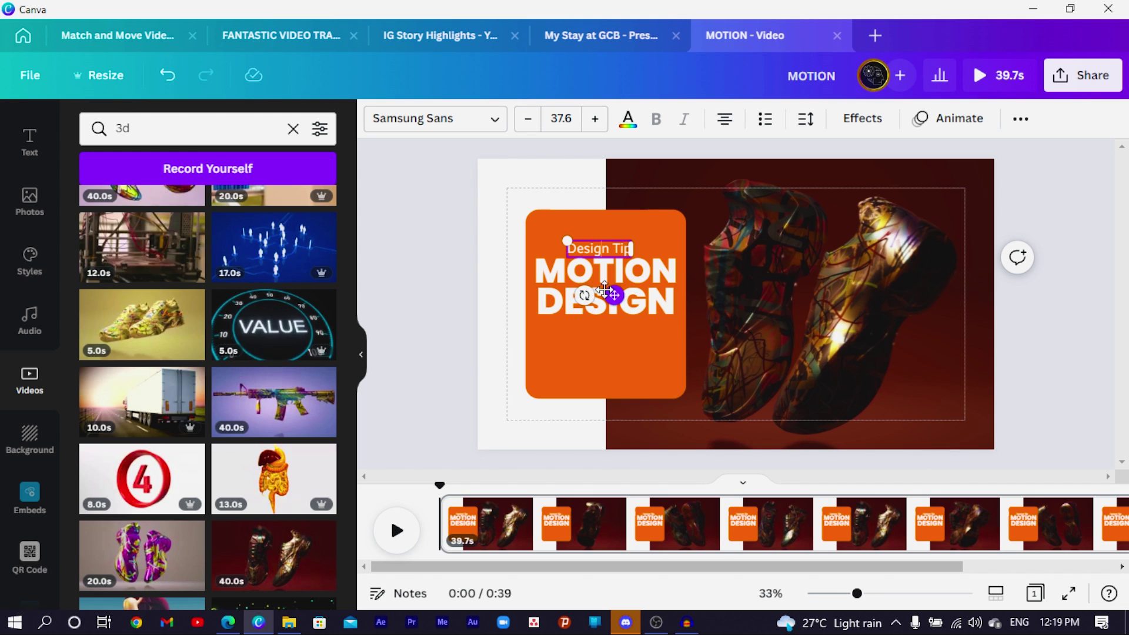
left_click_drag(616, 292, 613, 372)
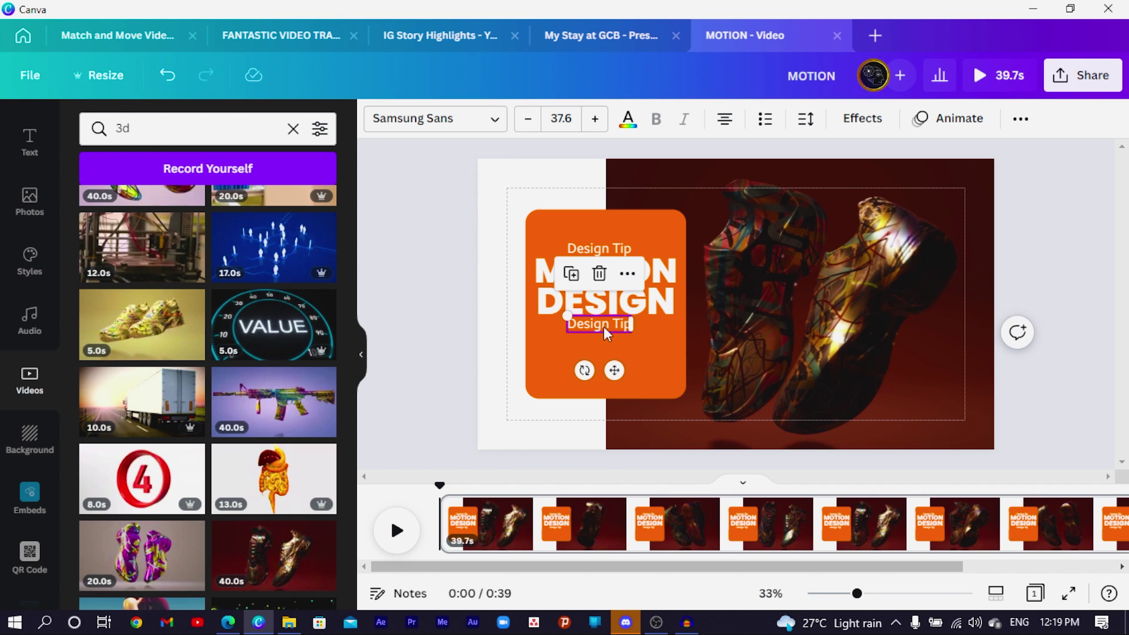
left_click(577, 329)
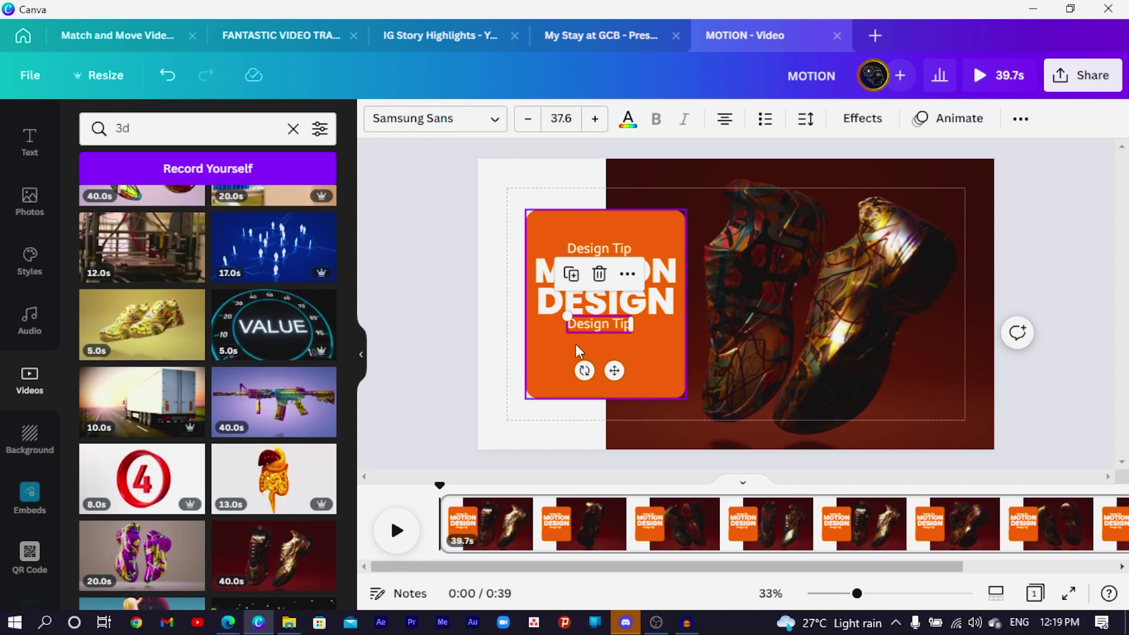
Replace the lower label with lorem ipsum placeholder text and delete its last sentence
type("Lorem ipsum dolor sit amet, consectetuer adipiscing elit. Aenean commodo ligula eget dolor. Aenean massa. Cum sociis natoque penatibus et magnis dis parturient montes, nascetur ridiculus mus.")
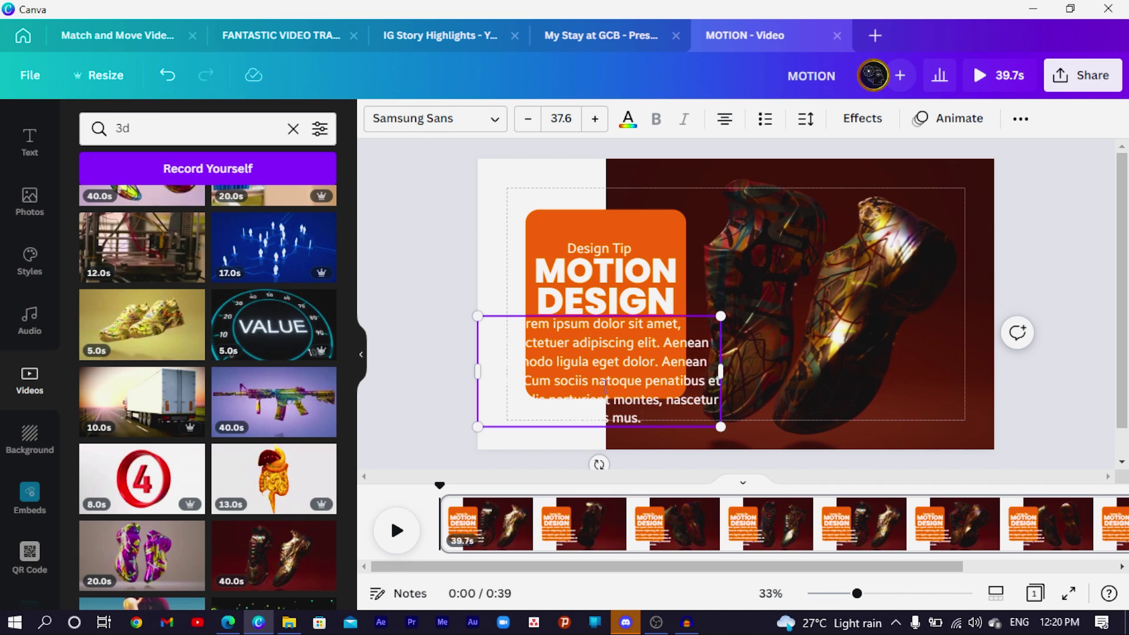
left_click(643, 369)
left_click_drag(661, 362, 666, 418)
key("BackSpace")
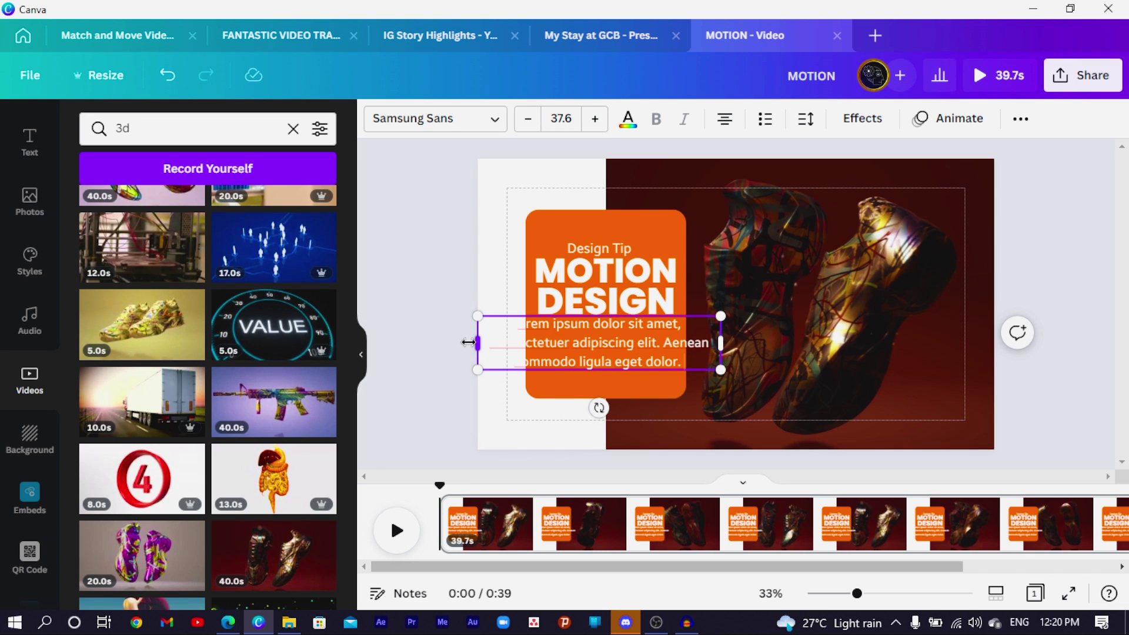
Narrow and shrink the paragraph to four lines, centred under the title inside the orange card
left_click_drag(467, 342, 551, 353)
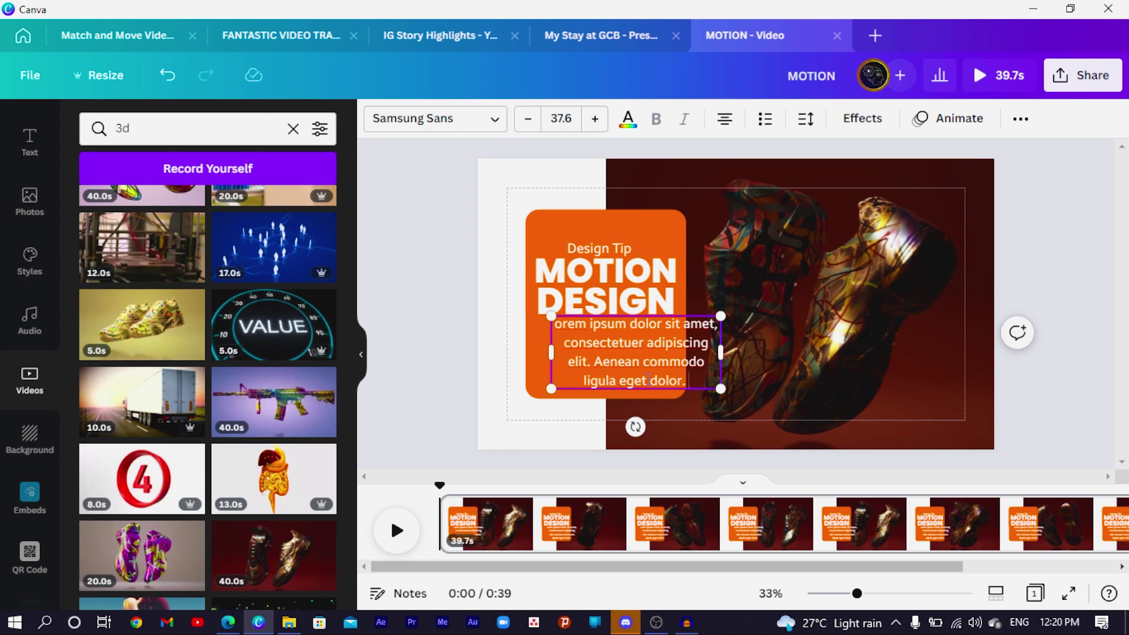
left_click(476, 370)
left_click_drag(650, 361, 620, 358)
left_click_drag(519, 399, 534, 390)
left_click(411, 385)
left_click(664, 381)
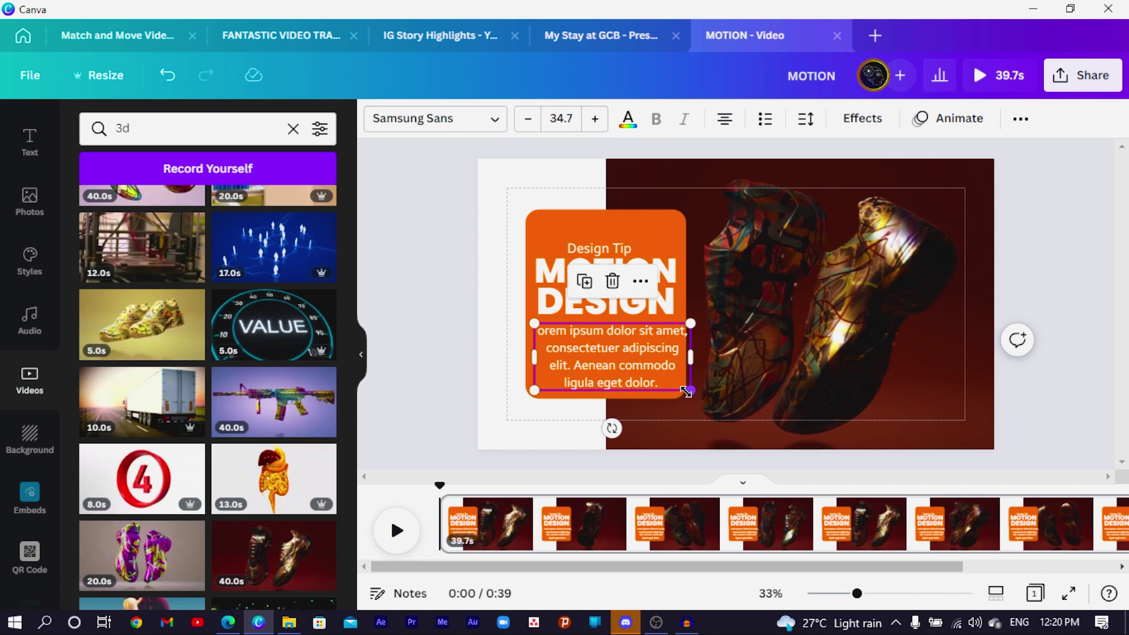
left_click_drag(690, 390, 675, 386)
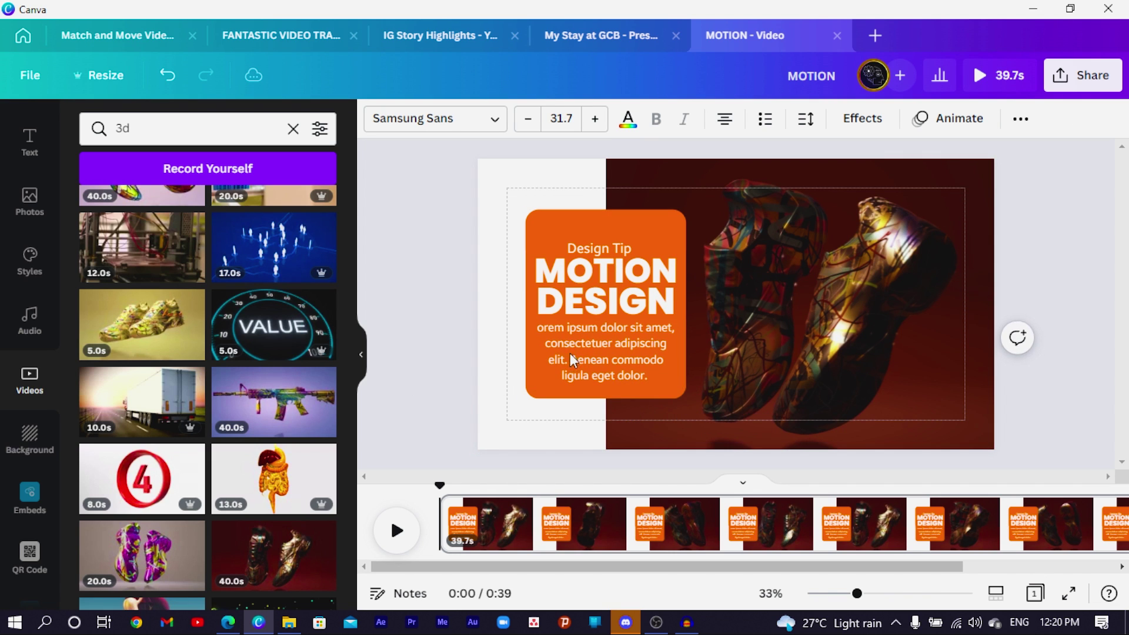
left_click(599, 243)
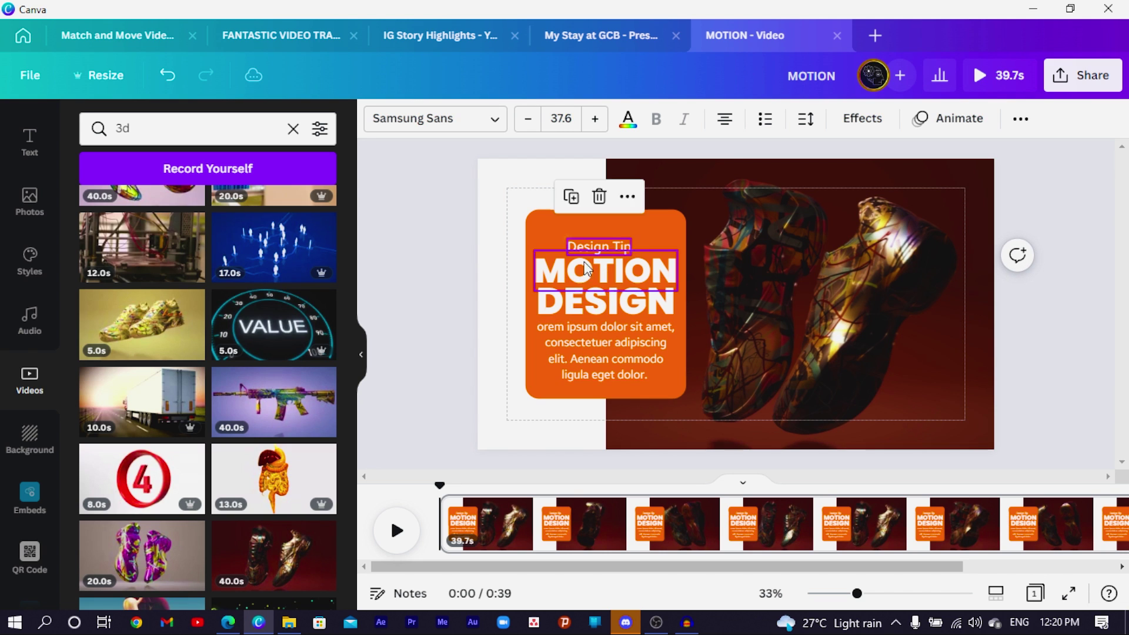
Reduce the Design Tip label's font size, then recheck its size and deselect it
left_click(598, 362)
left_click(595, 248)
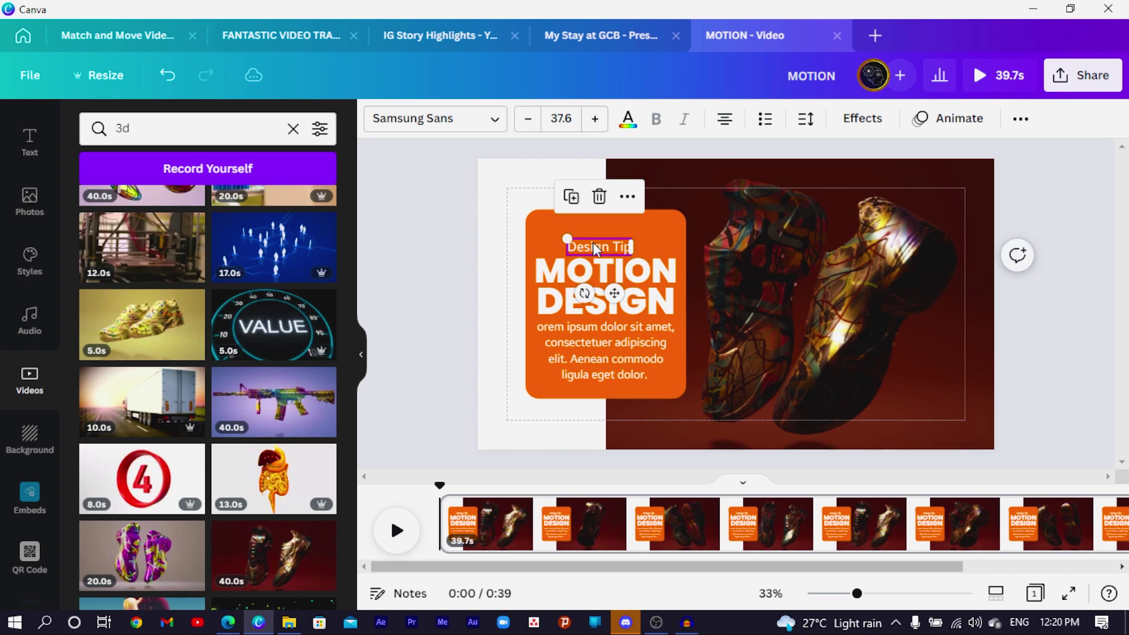
left_click(553, 117)
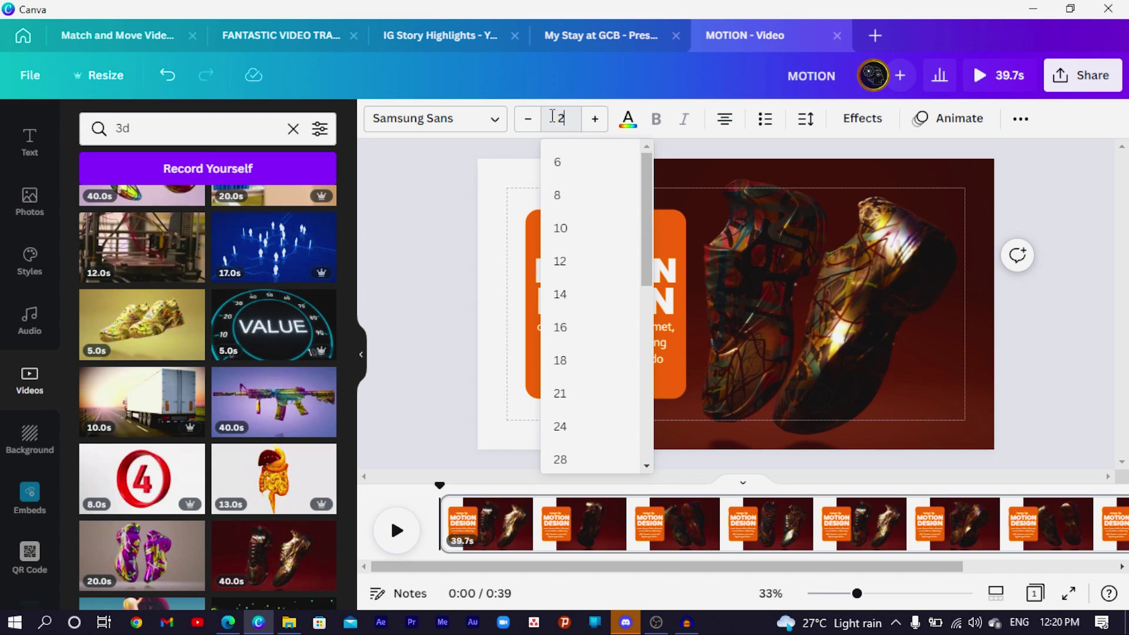
type("30")
key("Return")
left_click(440, 273)
left_click(578, 245)
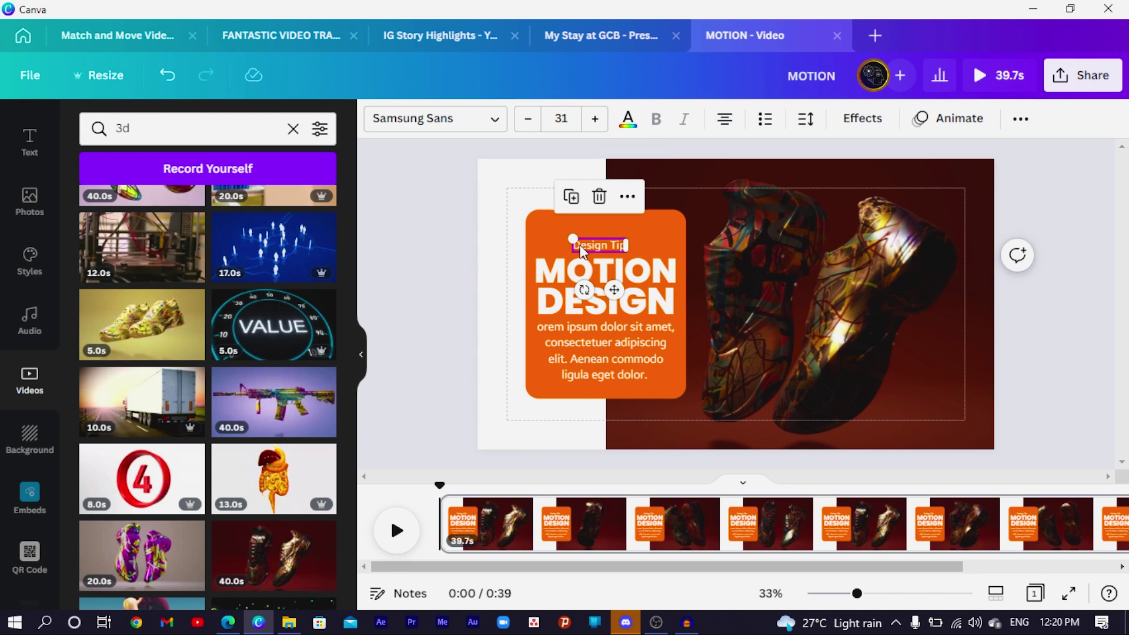
left_click(402, 270)
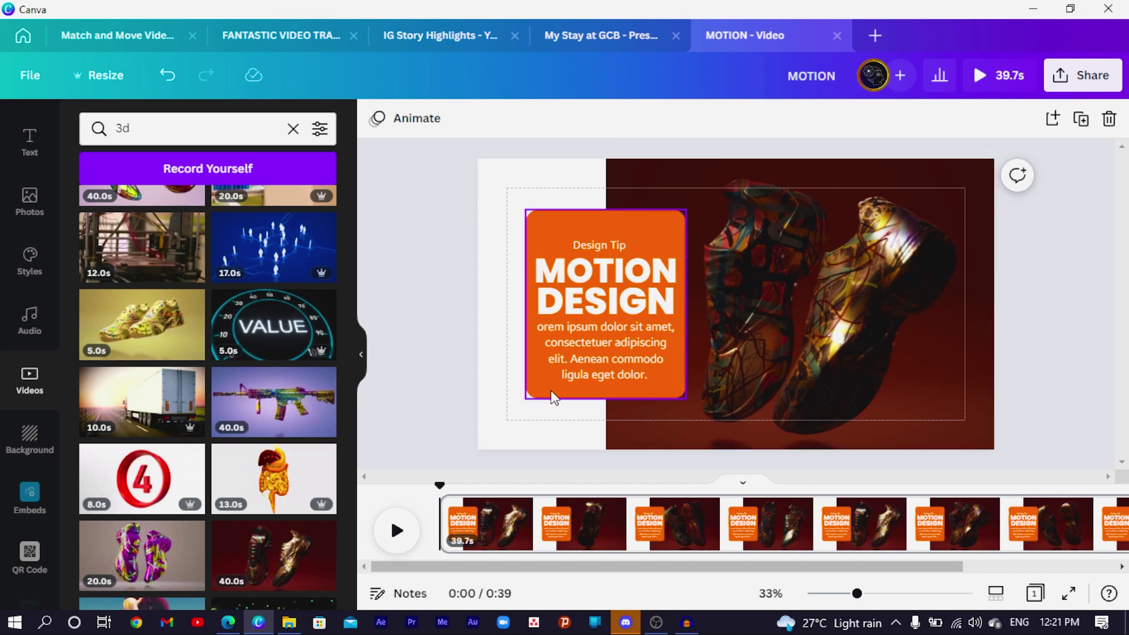
Give the orange card shape a Rise animation and lower its speed slightly
left_click(880, 266)
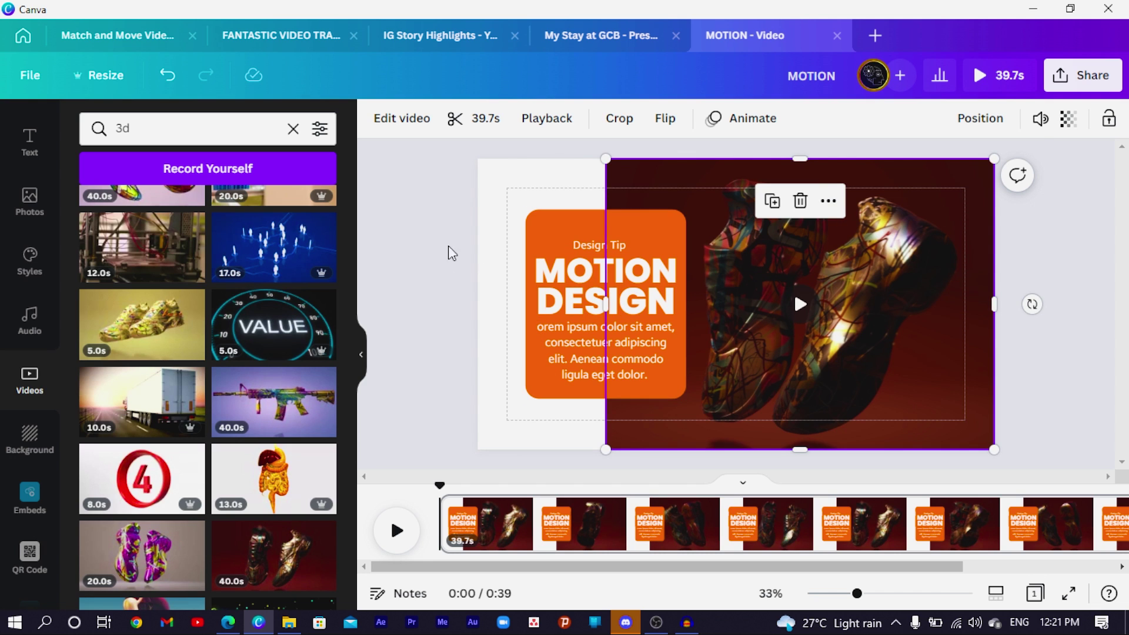
left_click(546, 217)
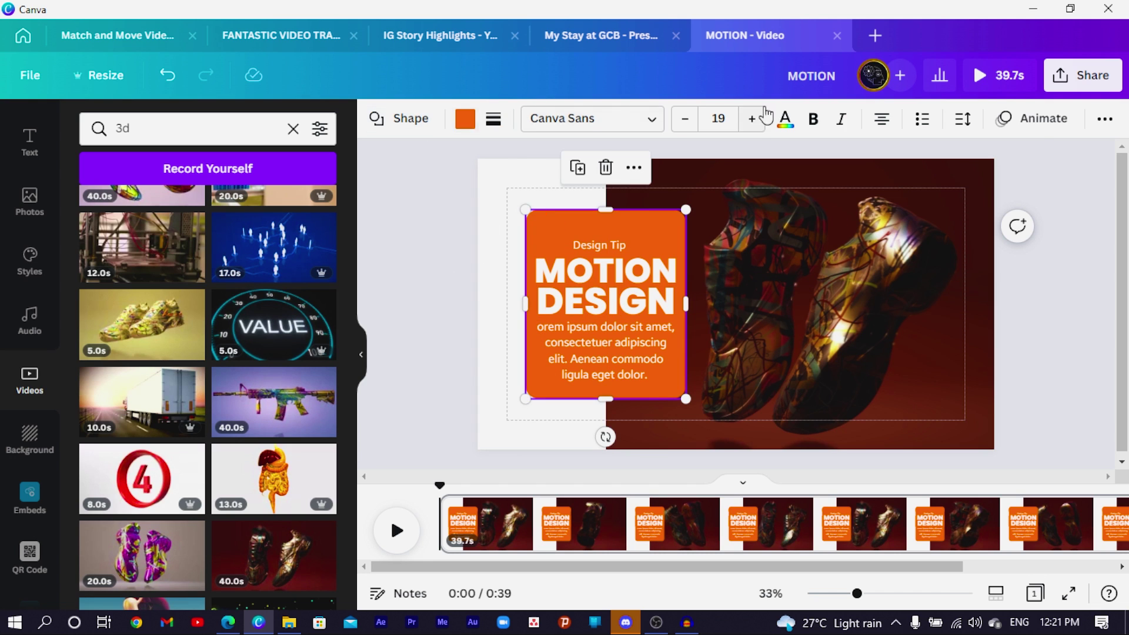
left_click(1049, 119)
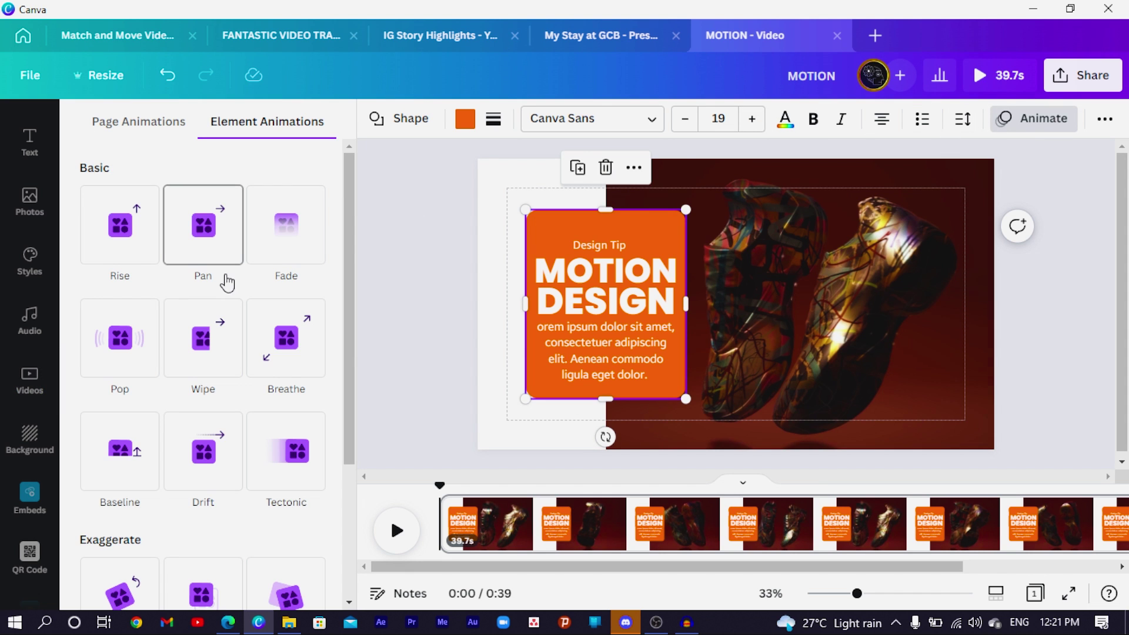
scroll(224, 305, "down", 2)
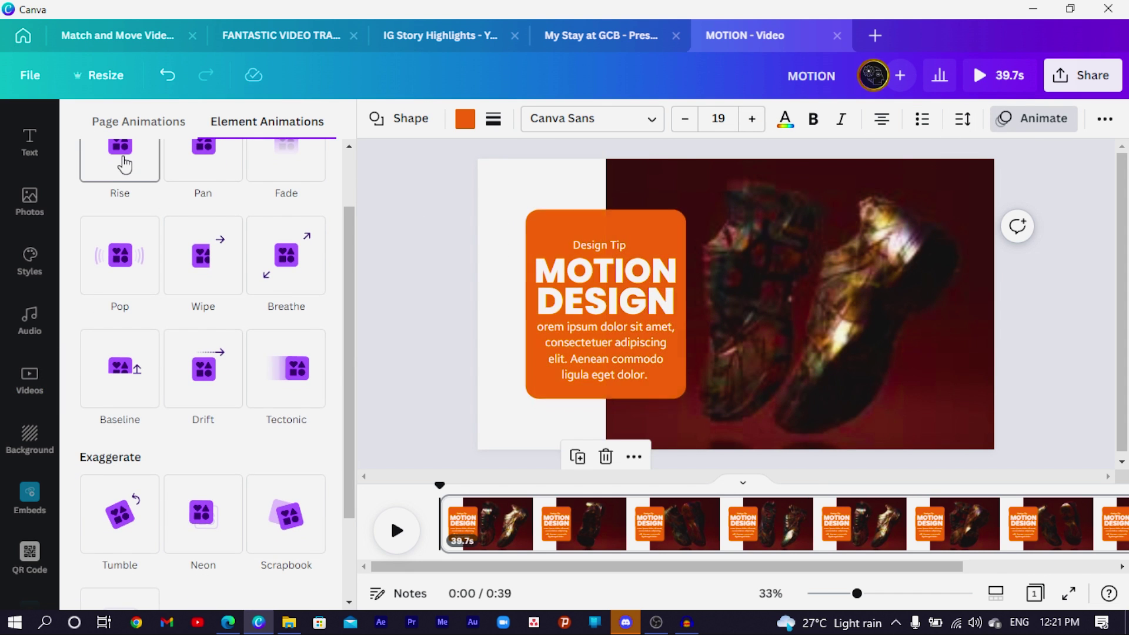
left_click(125, 165)
scroll(125, 177, "up", 1)
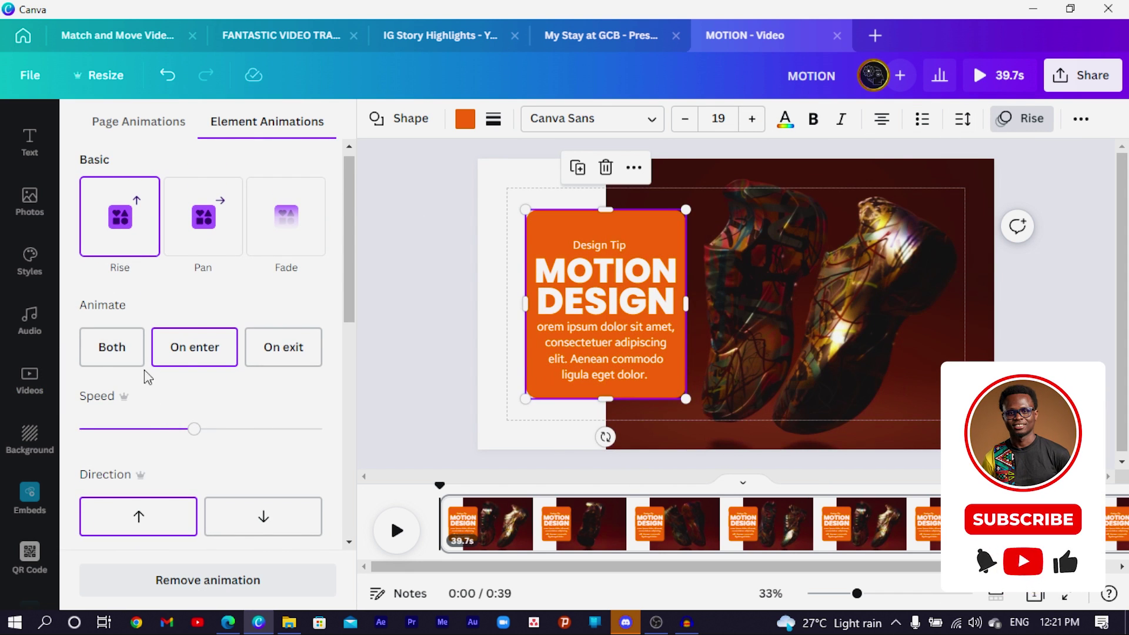
left_click_drag(193, 429, 175, 429)
Animate the Design Tip label with Ascend
left_click(599, 245)
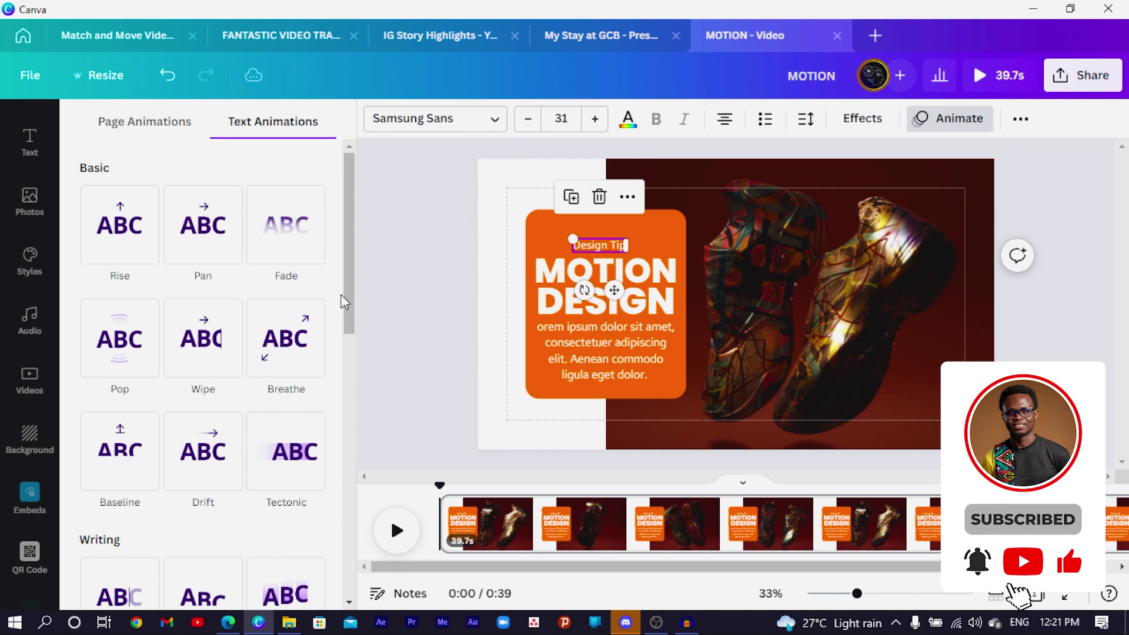
scroll(229, 270, "down", 5)
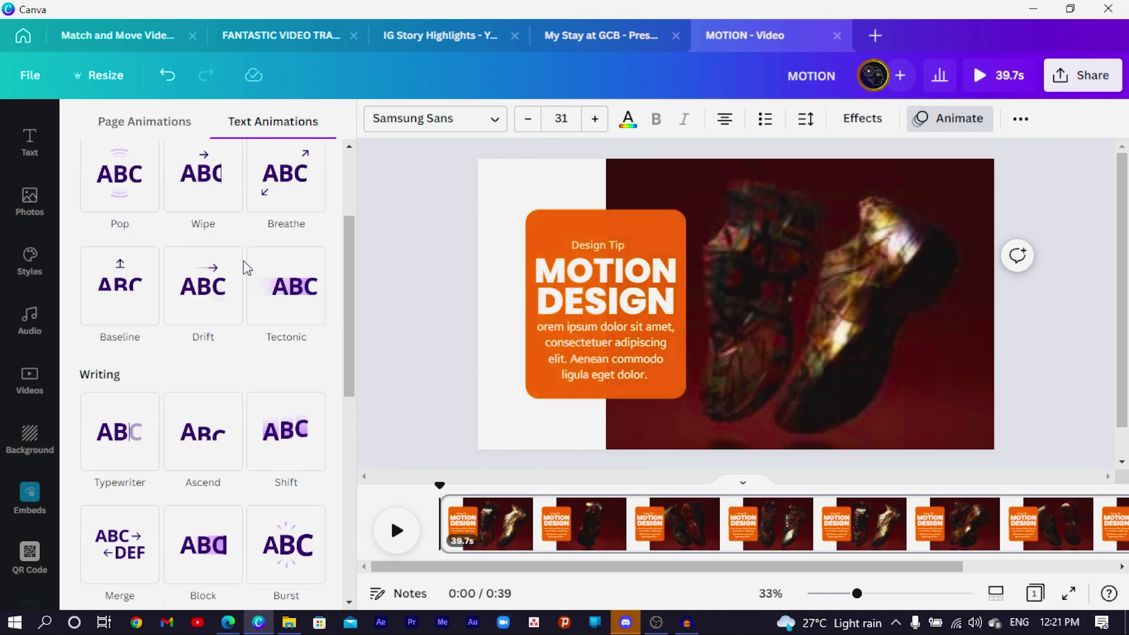
scroll(147, 335, "down", 3)
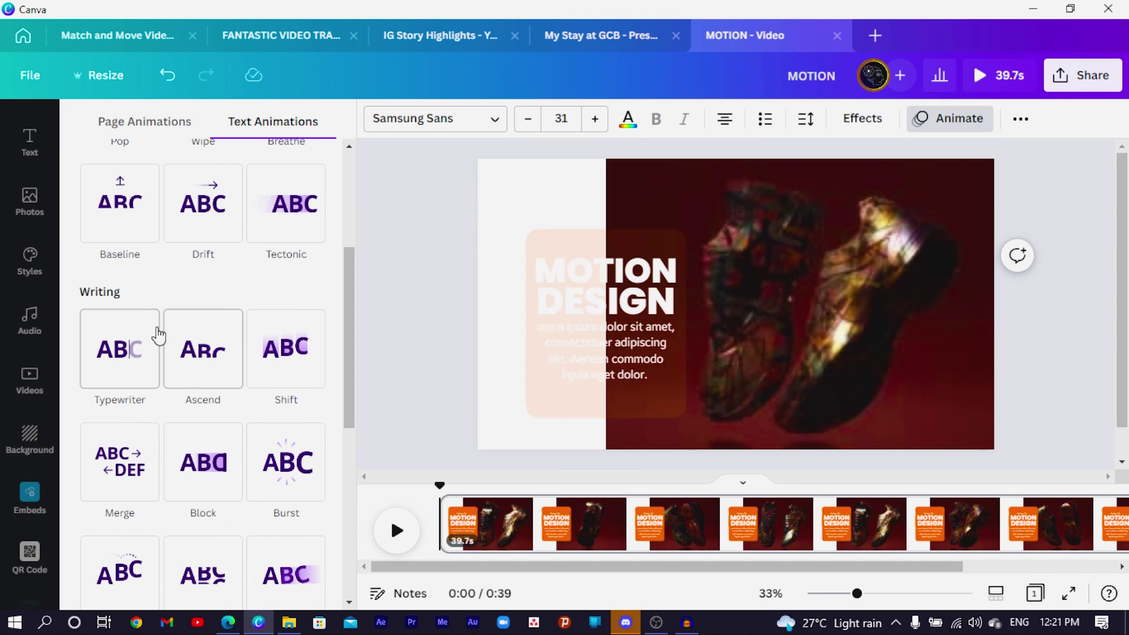
left_click(202, 355)
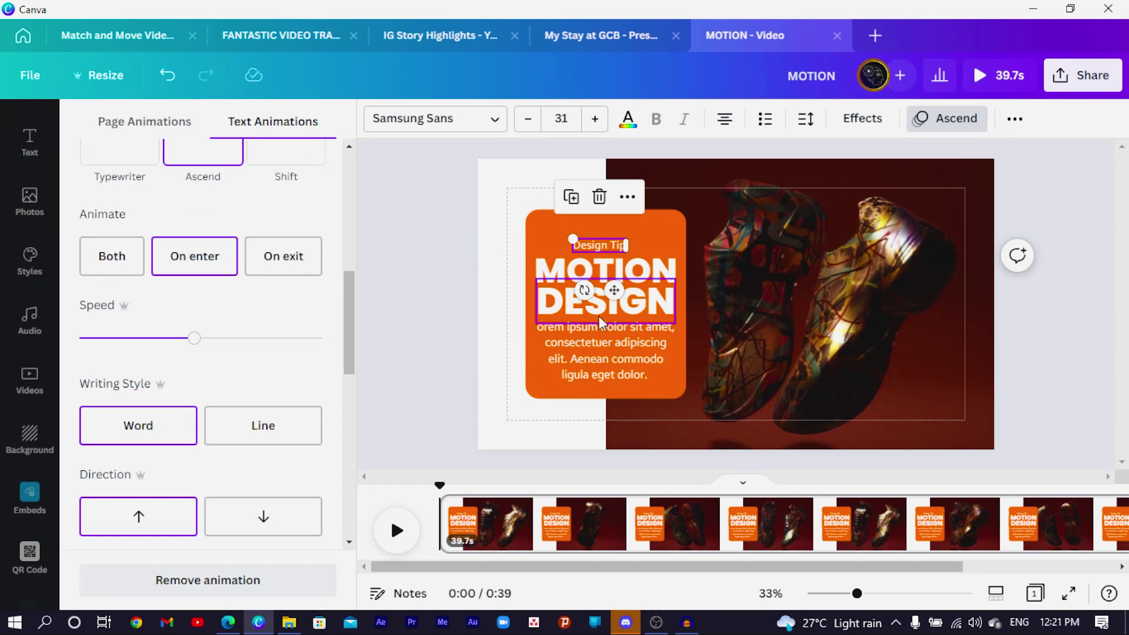
Apply an upward Baseline animation to the MOTION heading and replay it
left_click(553, 280)
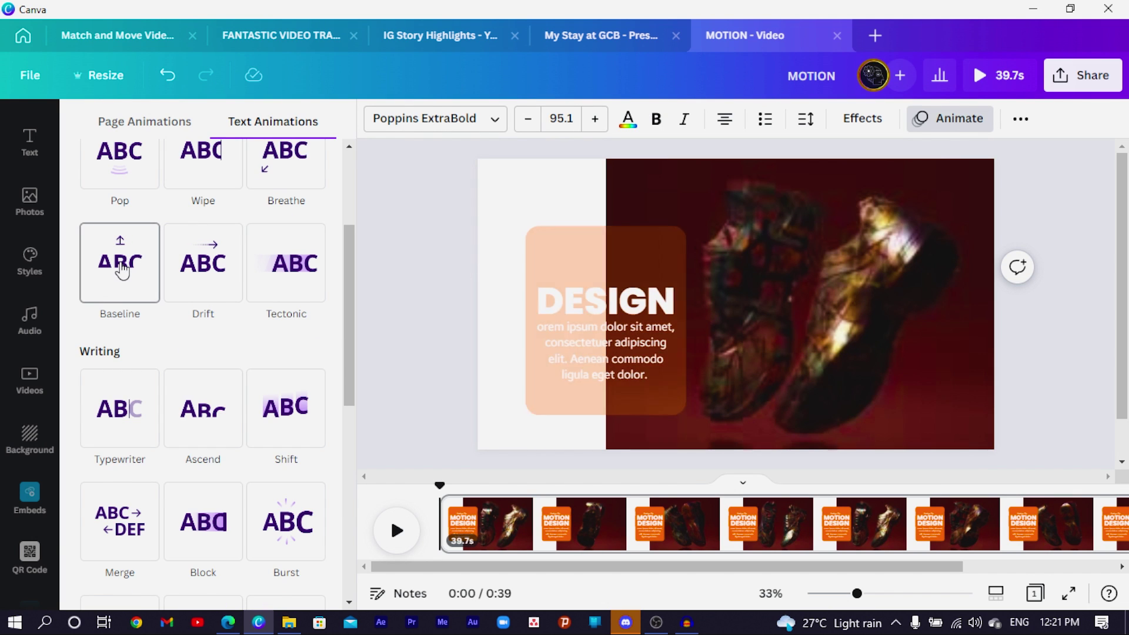
left_click(120, 262)
left_click(239, 522)
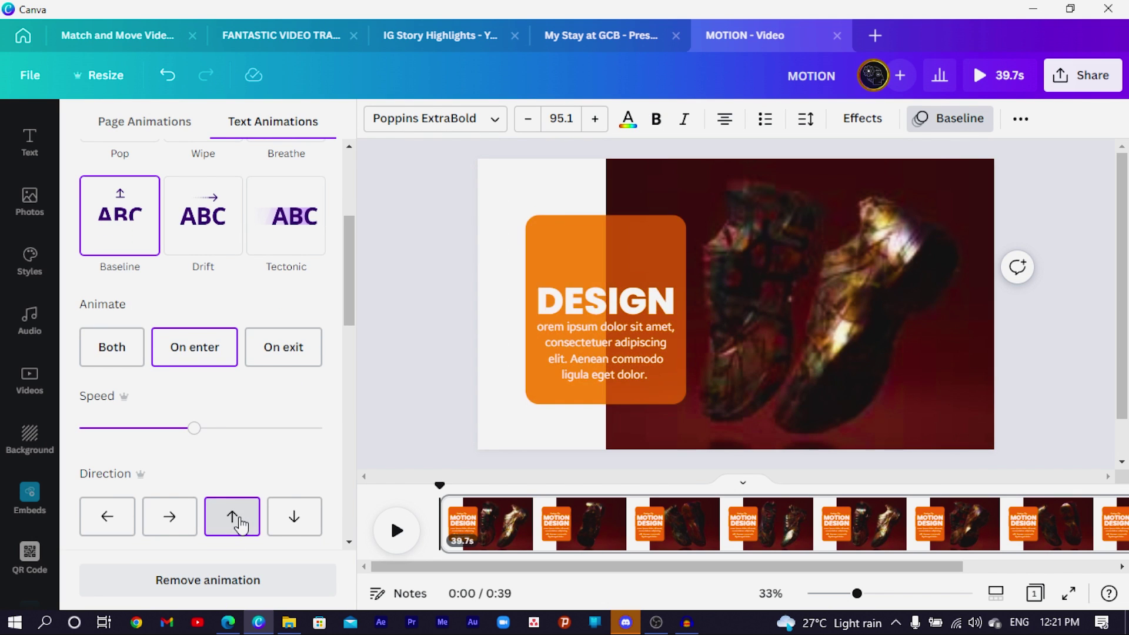
left_click(237, 526)
Apply a Baseline animation to DESIGN with the direction set to Down
left_click(551, 311)
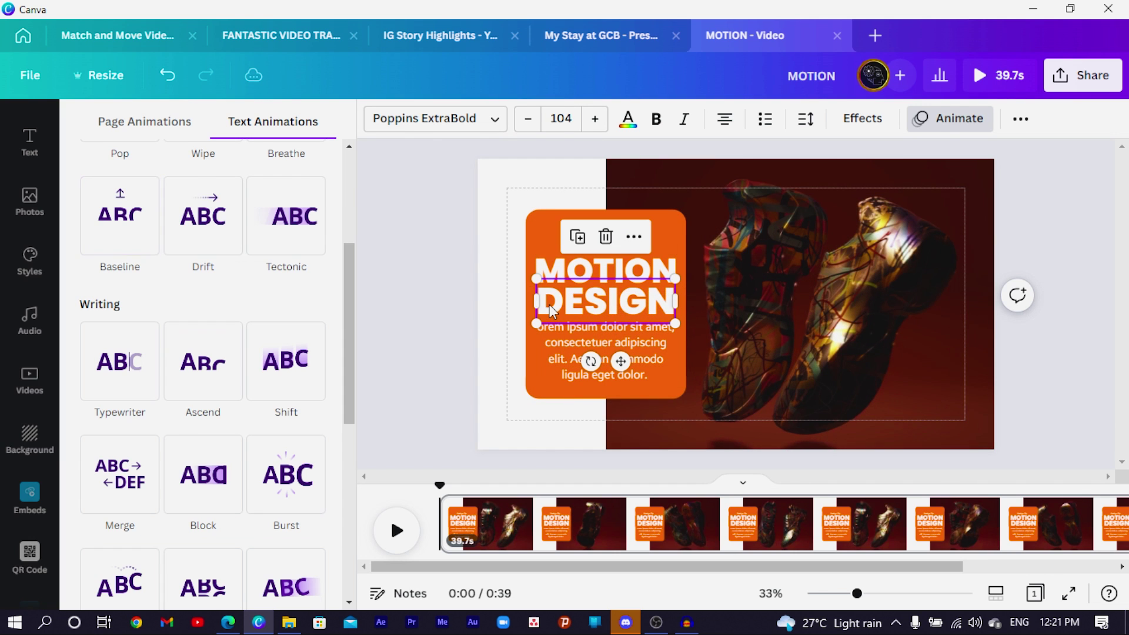
left_click(107, 241)
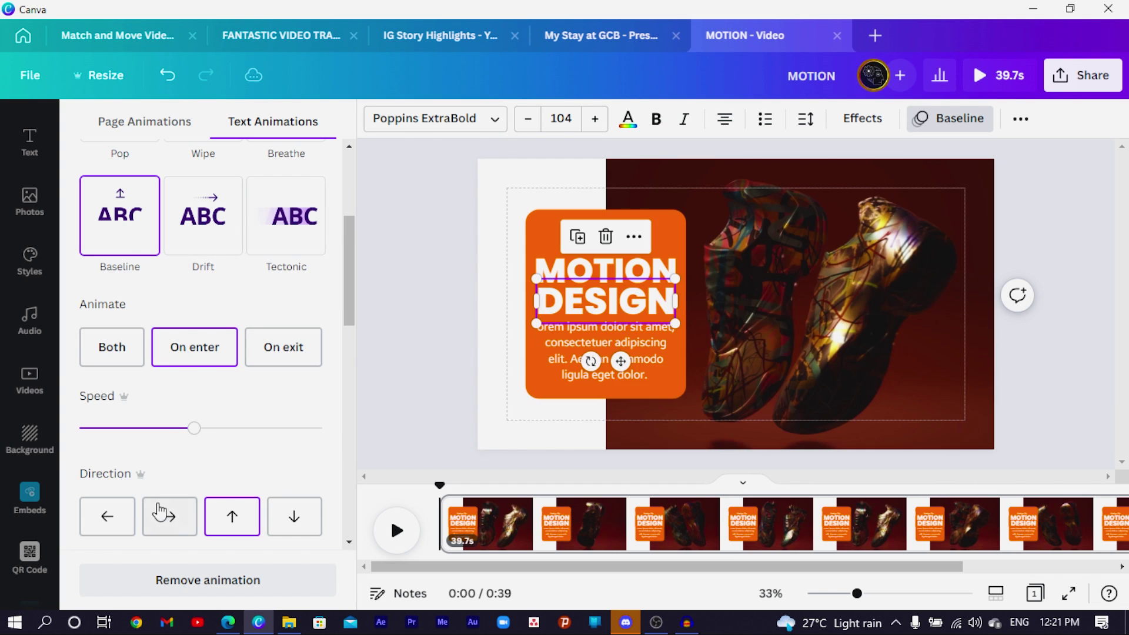
left_click(271, 521)
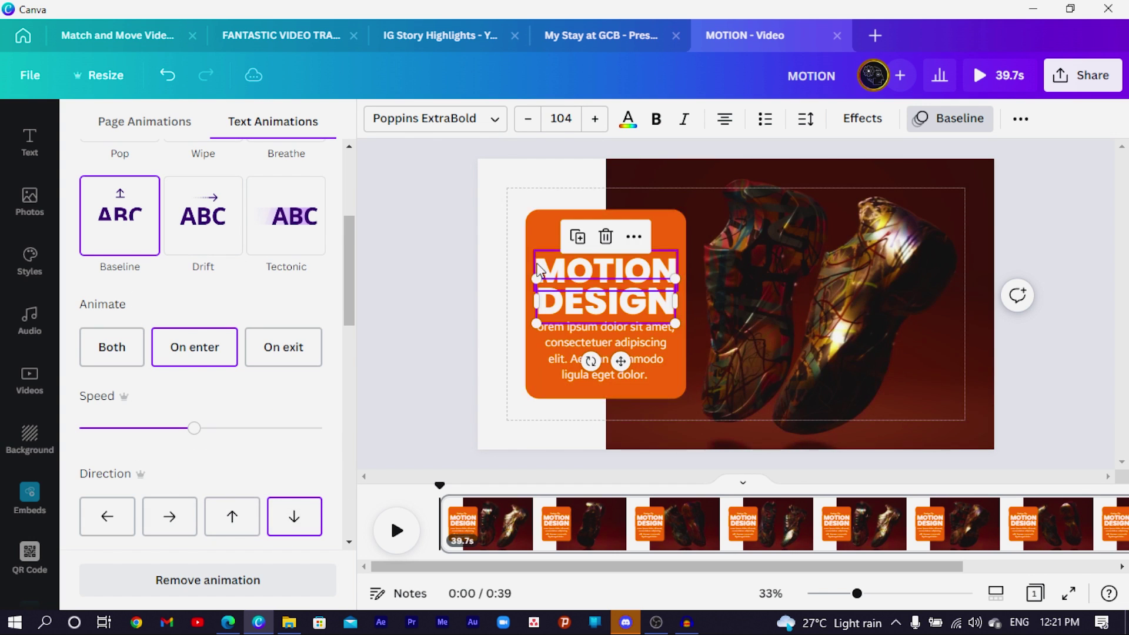
Try Typewriter on the lorem ipsum paragraph, settle on Merge, then close the animation panel
left_click(579, 353)
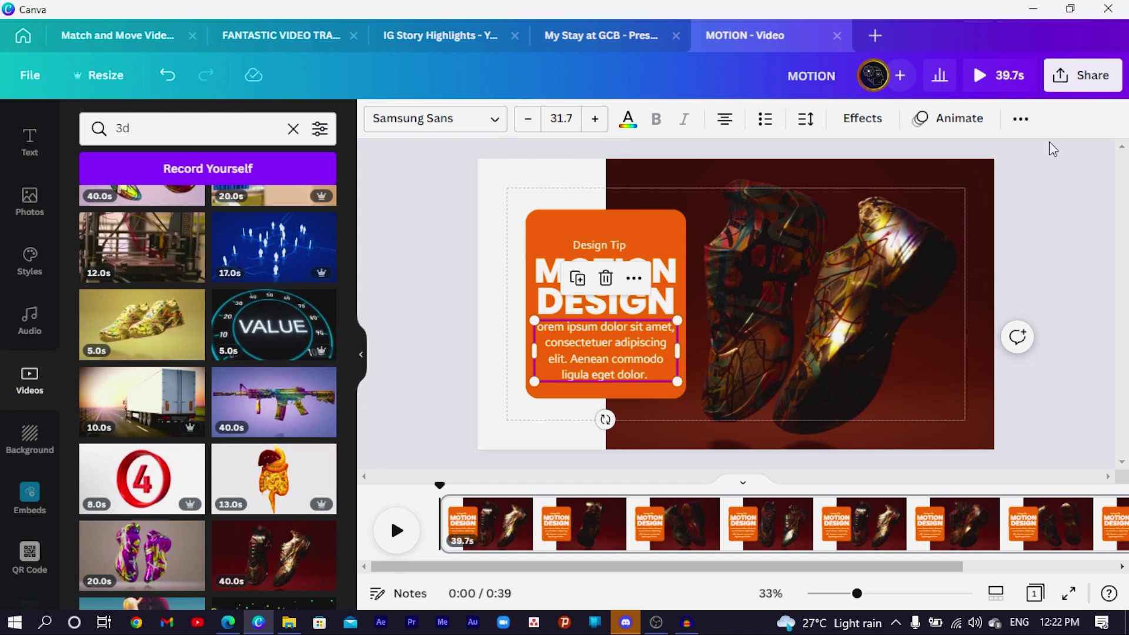
left_click(975, 123)
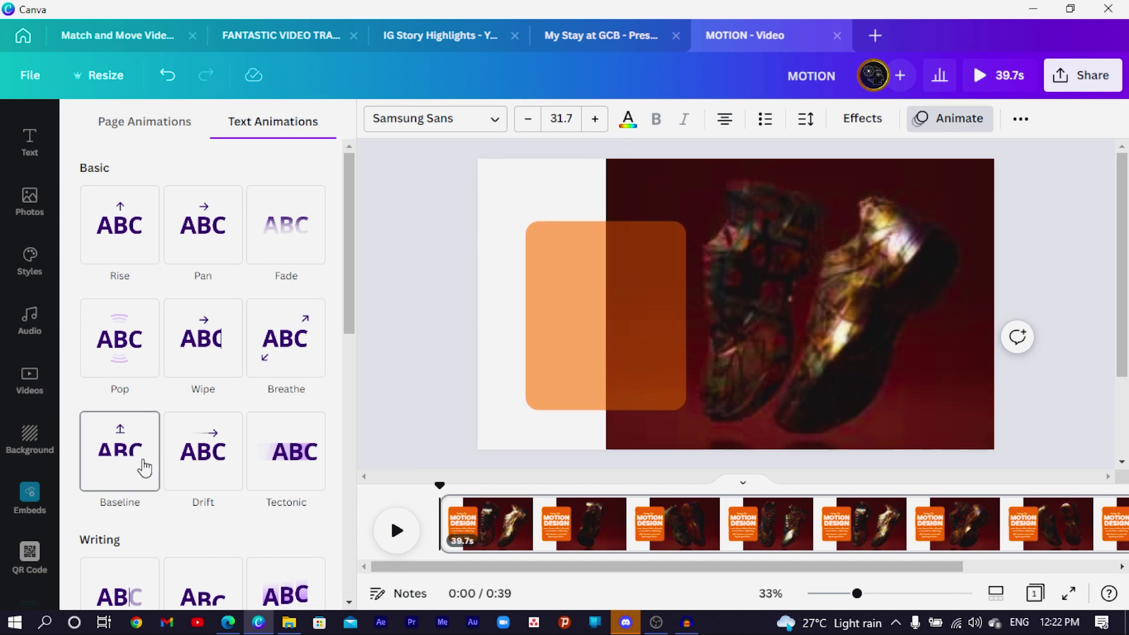
scroll(139, 461, "down", 5)
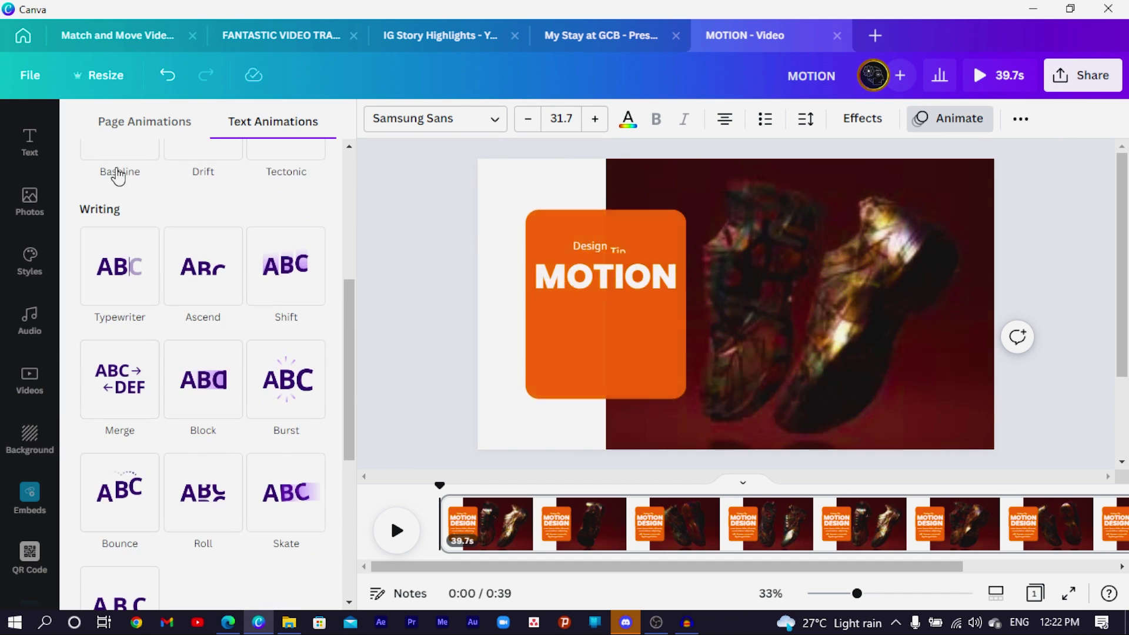
left_click(115, 267)
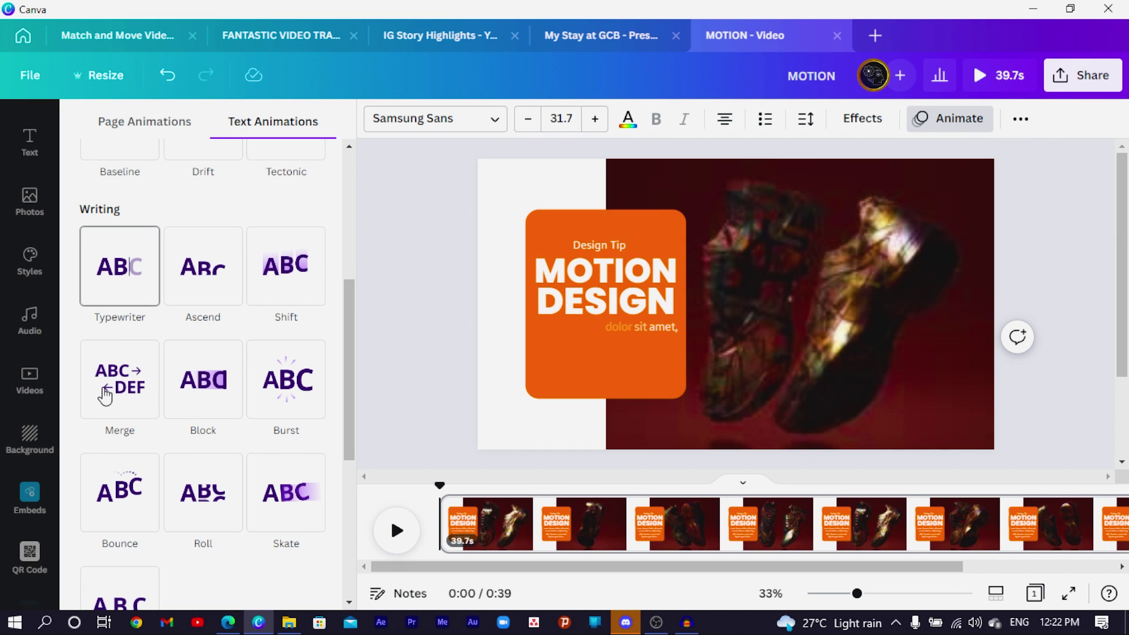
left_click(106, 395)
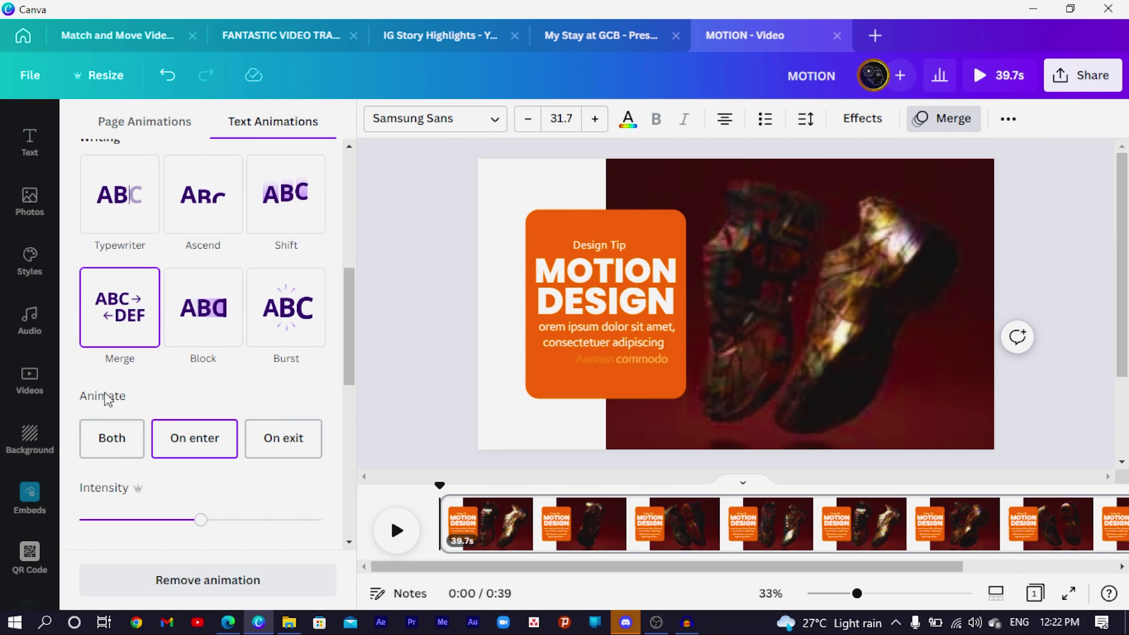
left_click(602, 360)
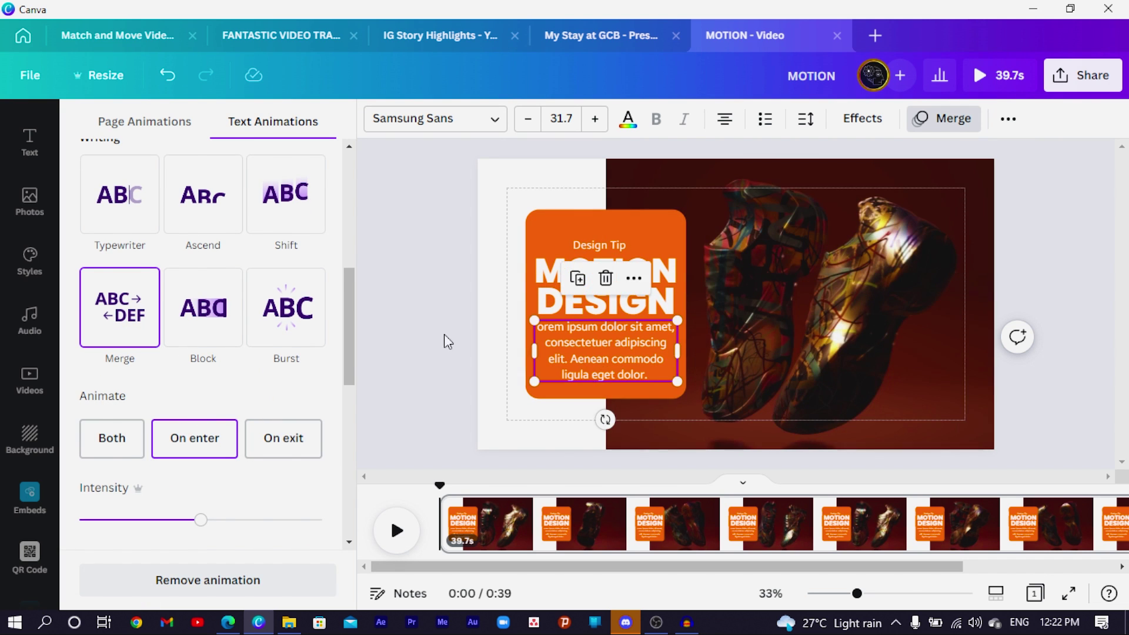
left_click(427, 305)
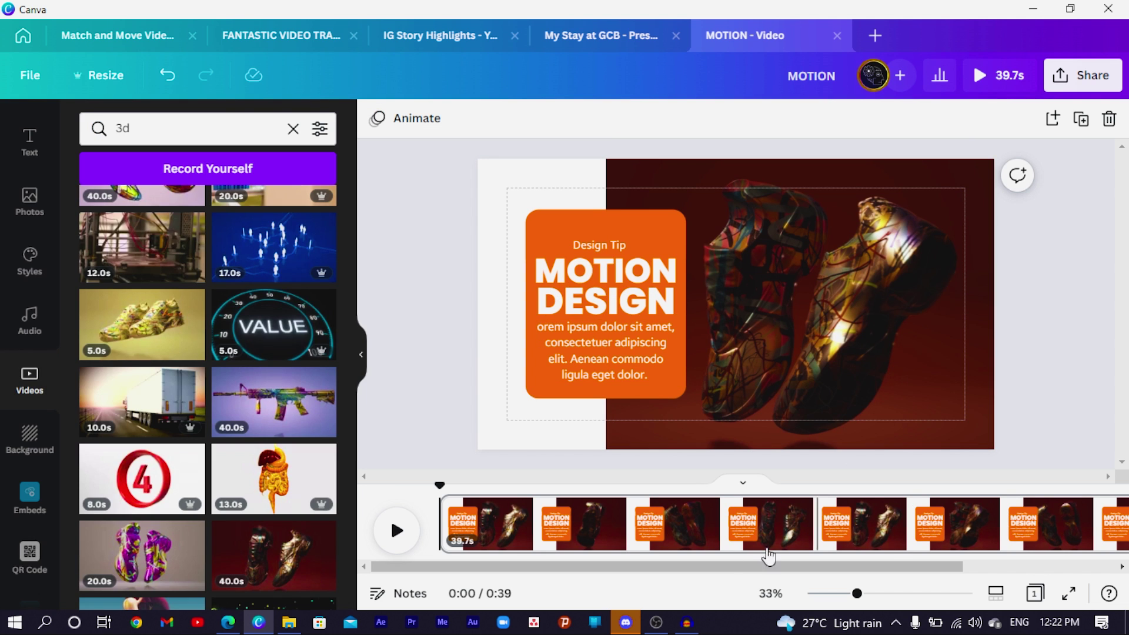
left_click_drag(670, 566, 810, 566)
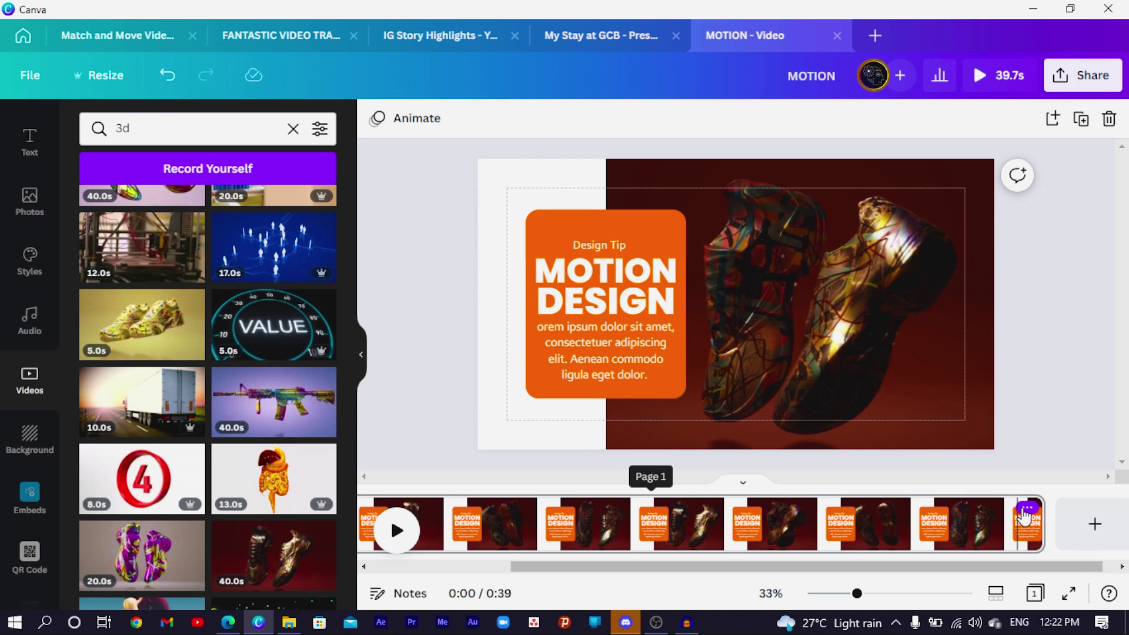
Duplicate the first page
left_click(1026, 512)
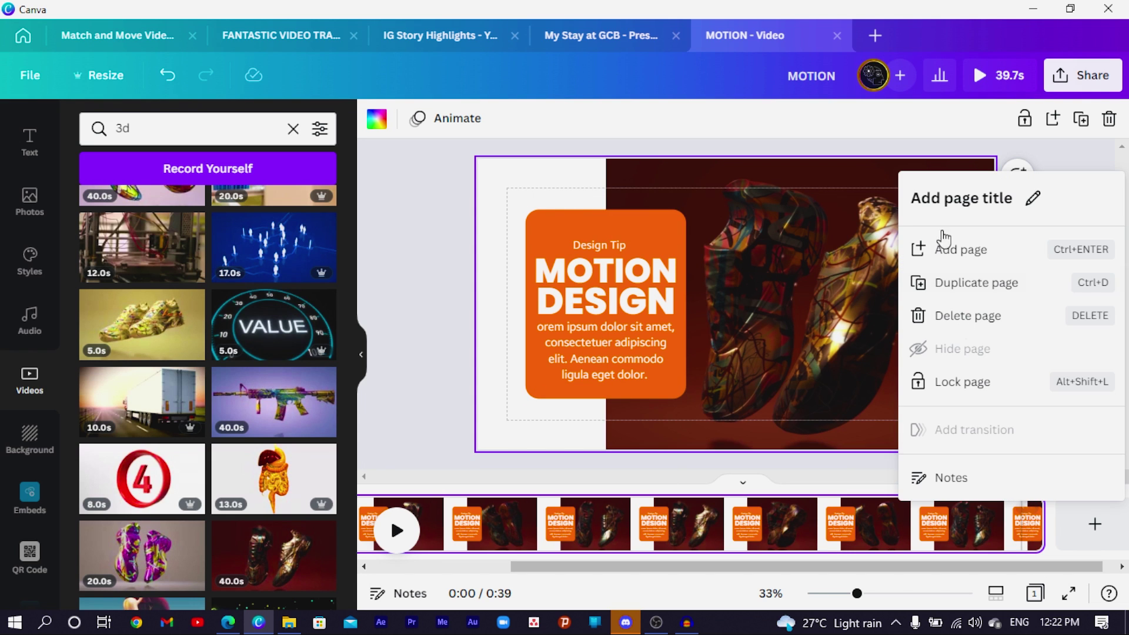
left_click(945, 283)
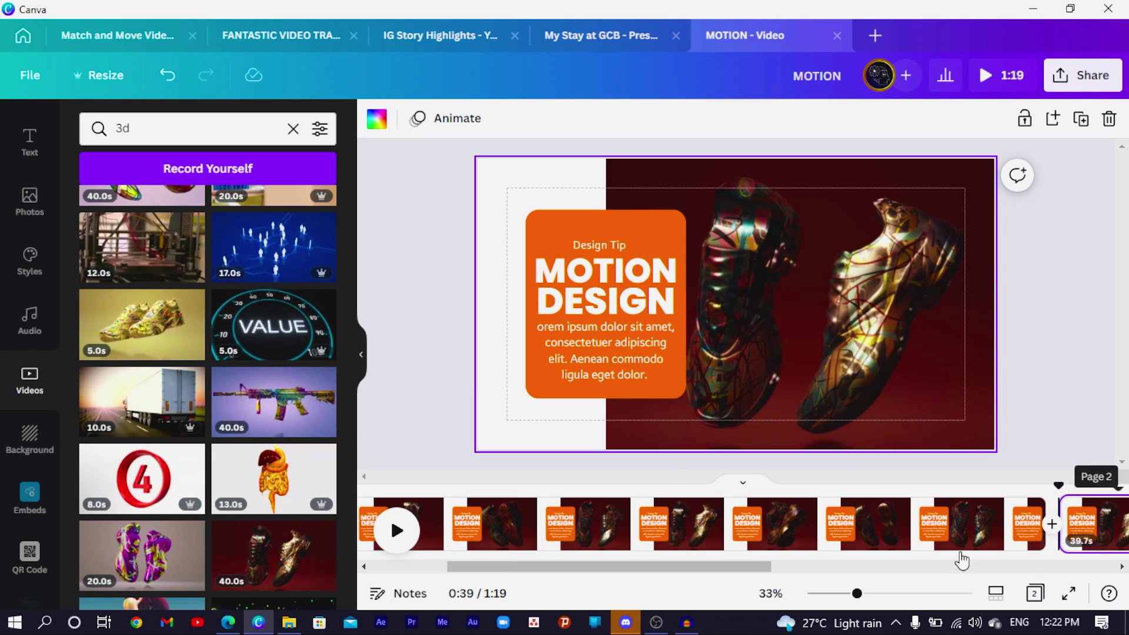
left_click_drag(770, 564, 1011, 569)
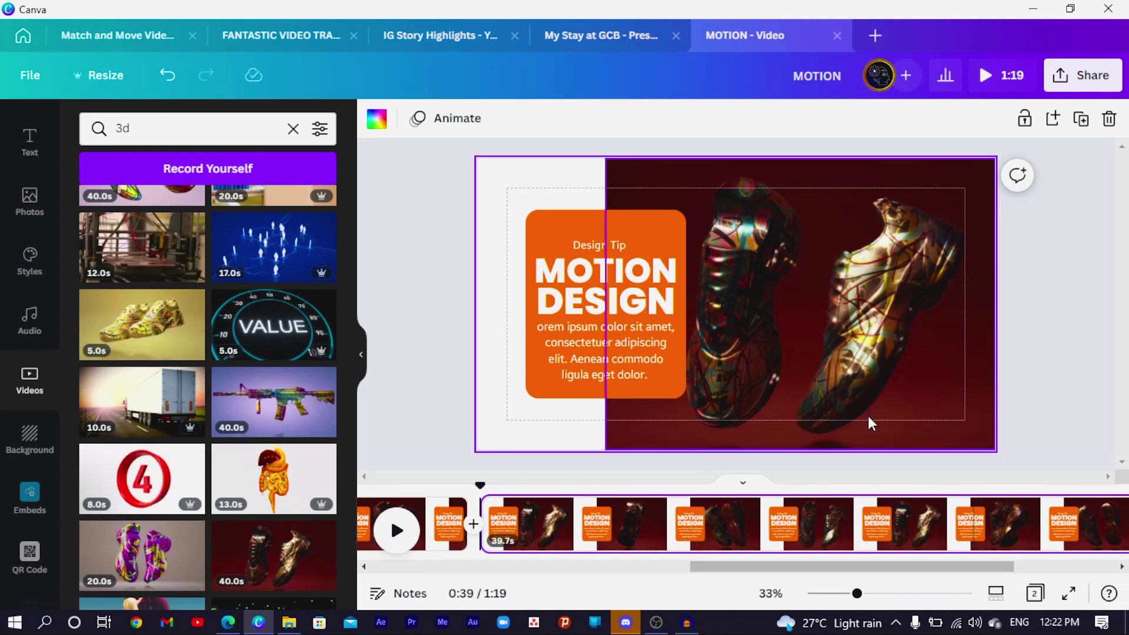
On the new page, shift the shoe video left and move the orange text group right
left_click(859, 315)
left_click_drag(861, 270, 731, 260)
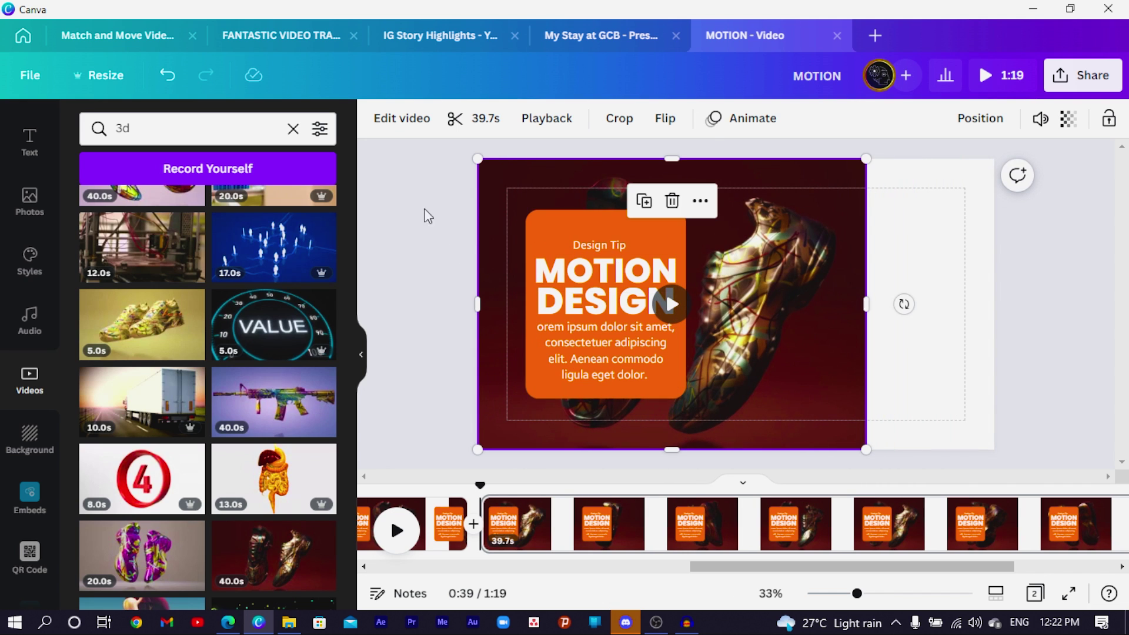
left_click_drag(421, 204, 684, 398)
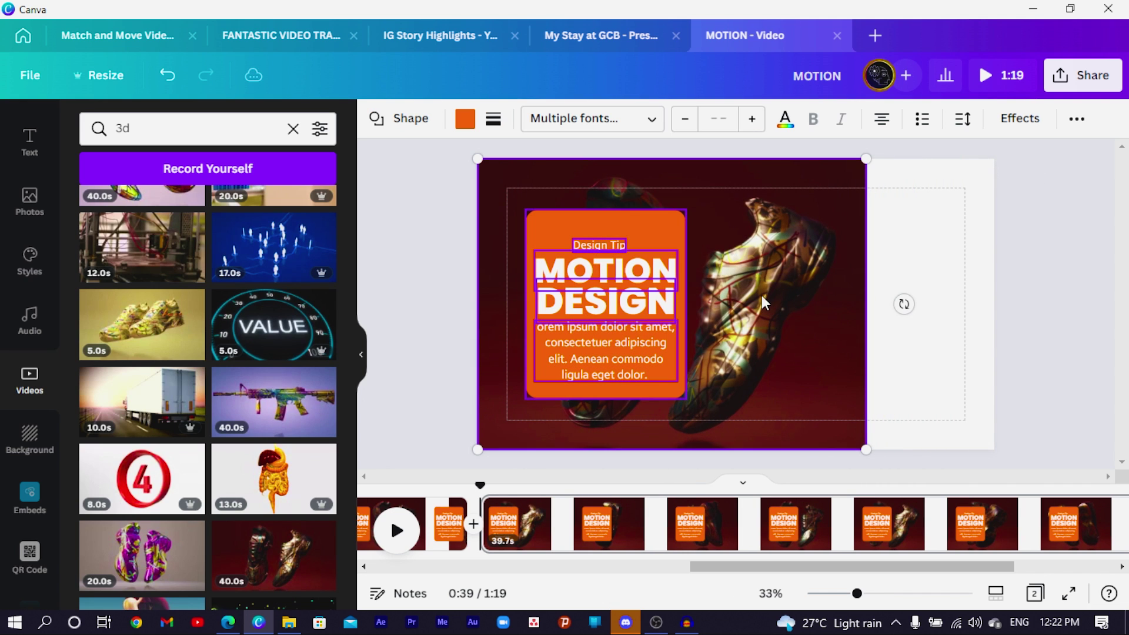
left_click_drag(548, 230, 806, 317)
Remove the entrance animation from the inner MOTION DESIGN text box
left_click(1039, 311)
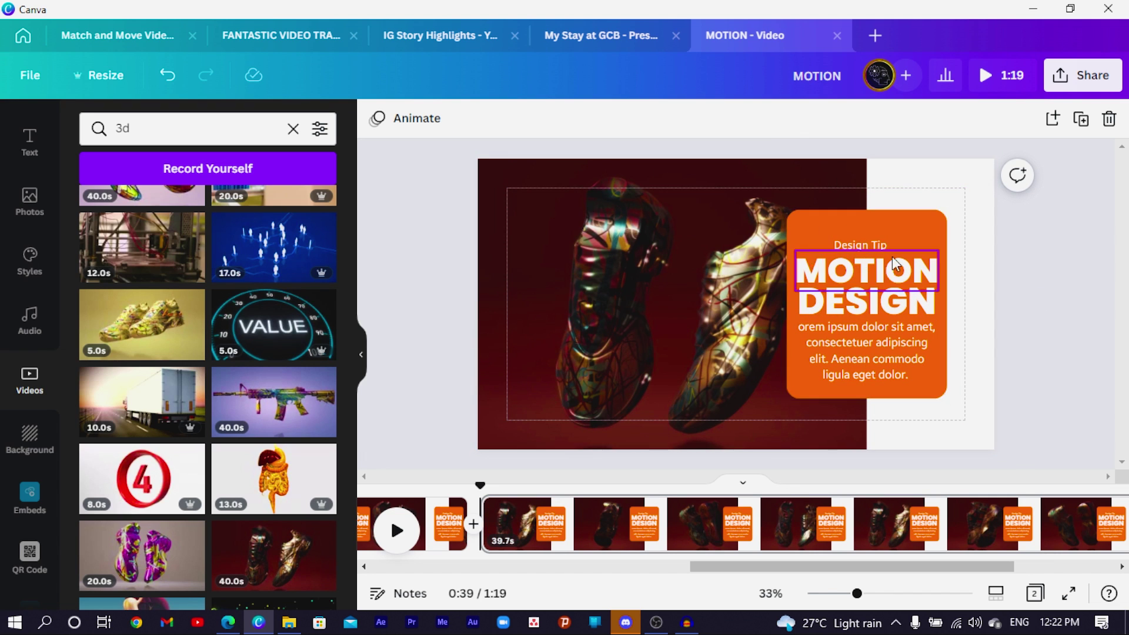
left_click(821, 226)
left_click(1018, 119)
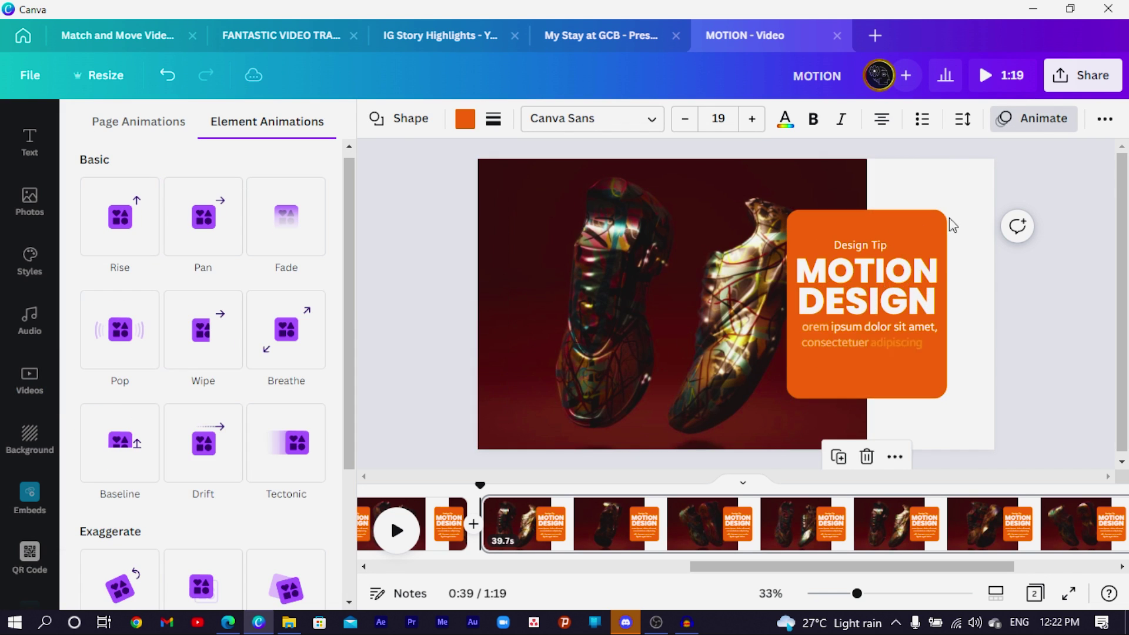
left_click(913, 389)
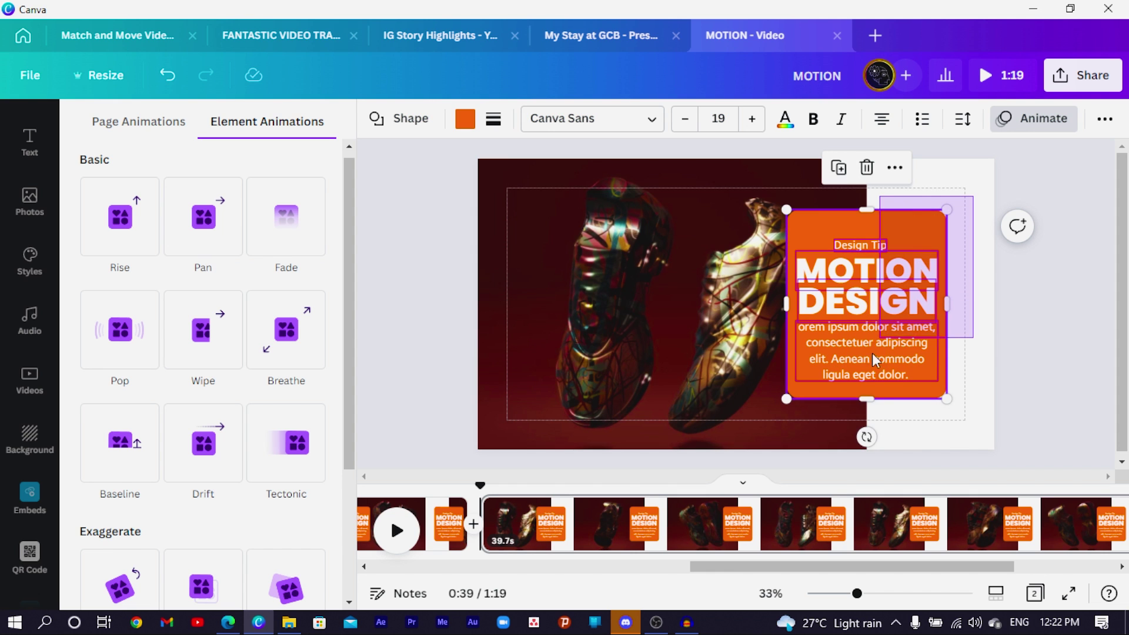
left_click(930, 275)
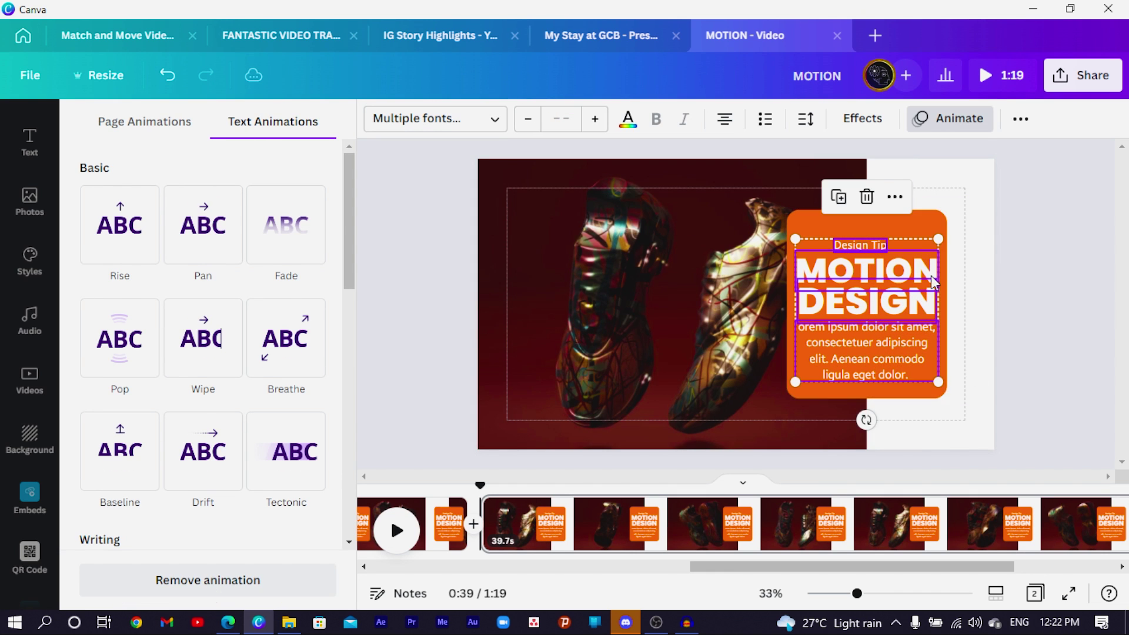
left_click(245, 581)
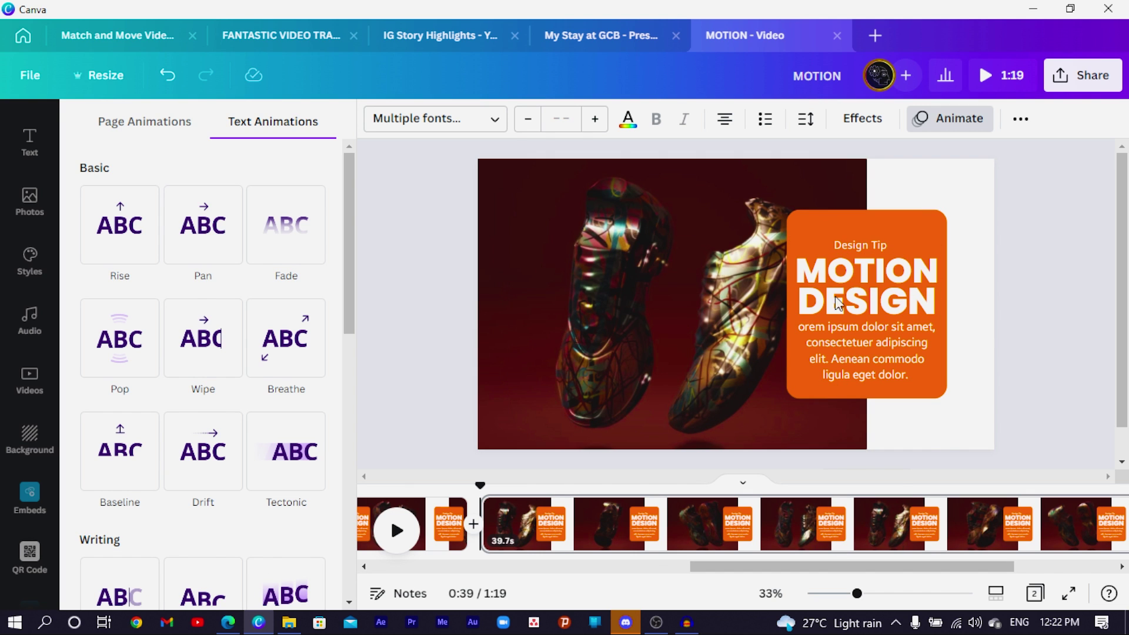
key("Escape")
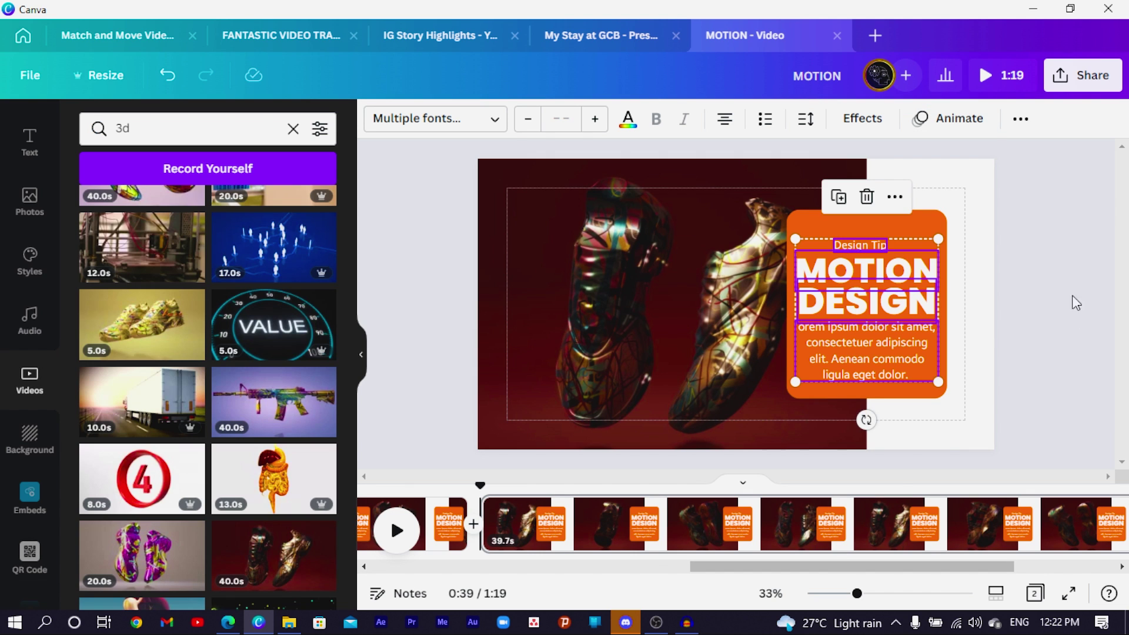
Replace the red shoe video with the yellow shoe clip from Recently used
left_click(920, 218)
left_click(562, 217)
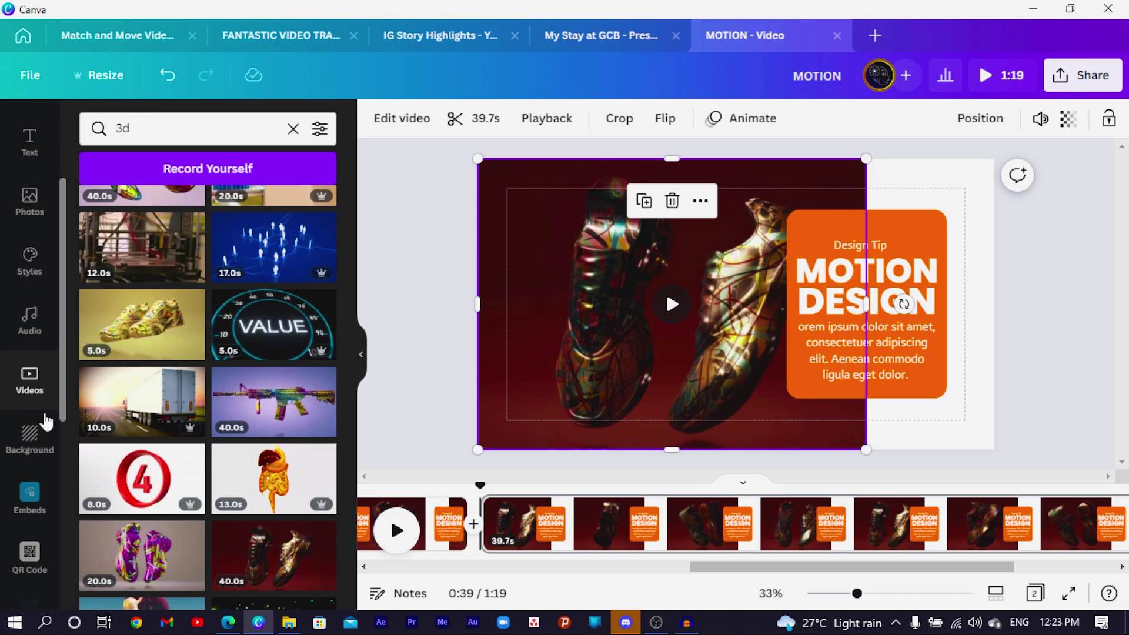
left_click(28, 389)
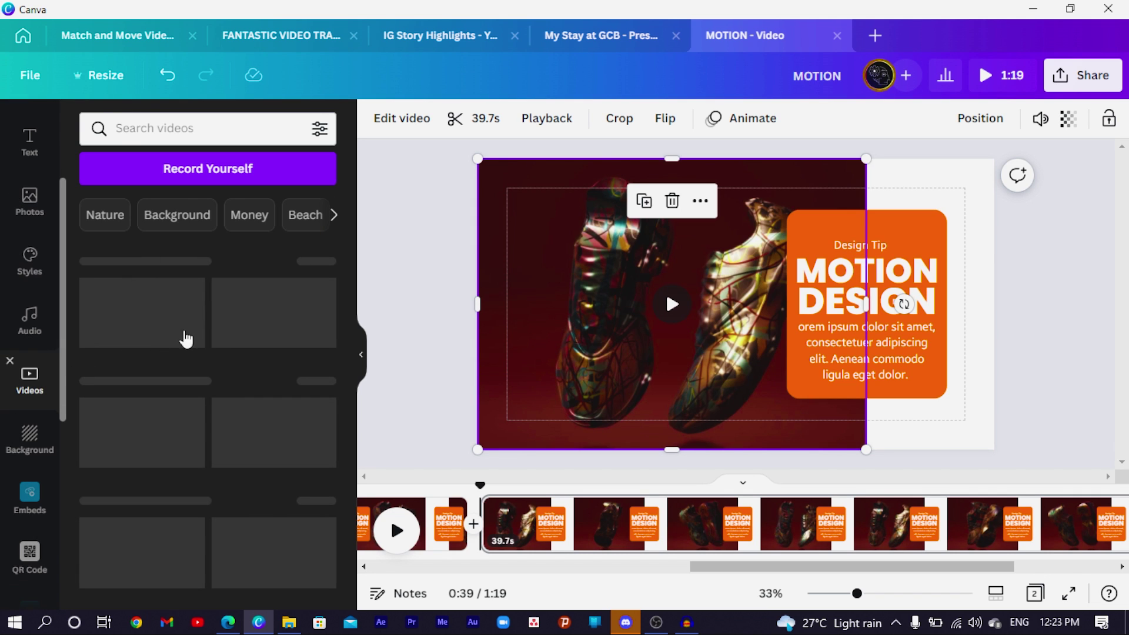
left_click_drag(282, 305, 586, 300)
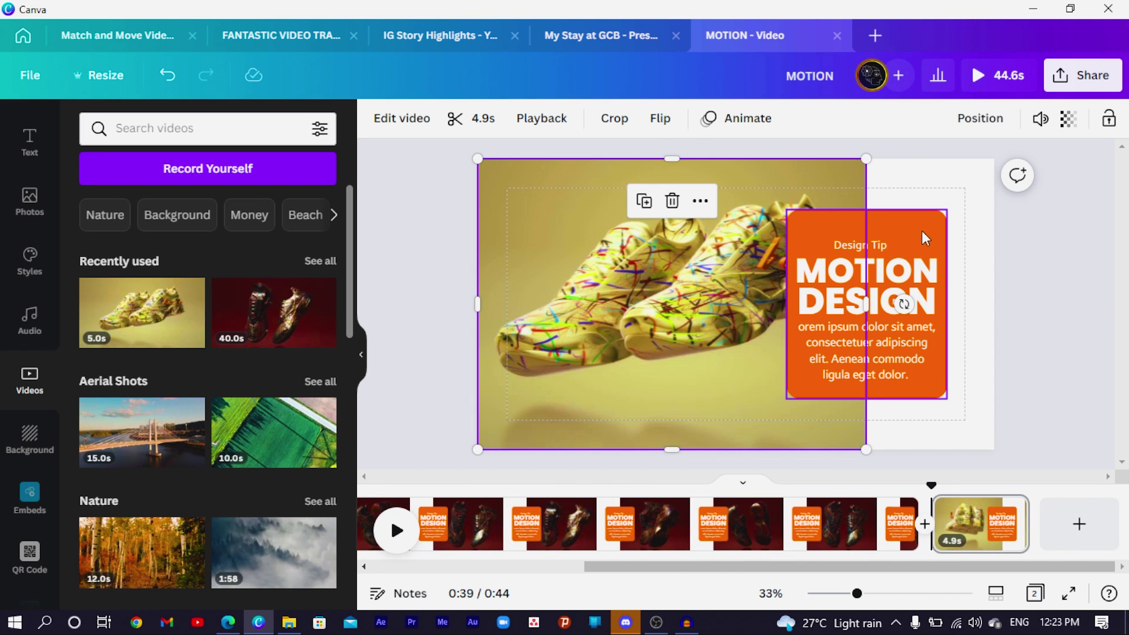
Recolour the Design Tip box blue, #4F52CF, sampled from the shoe with the eyedropper
left_click(922, 242)
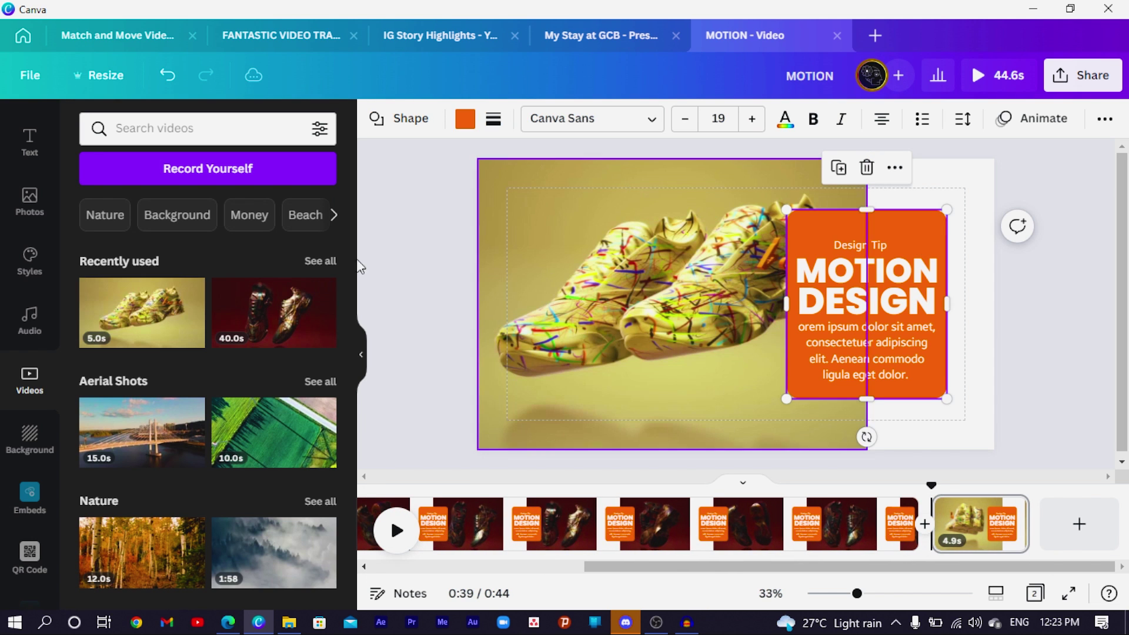
left_click(464, 120)
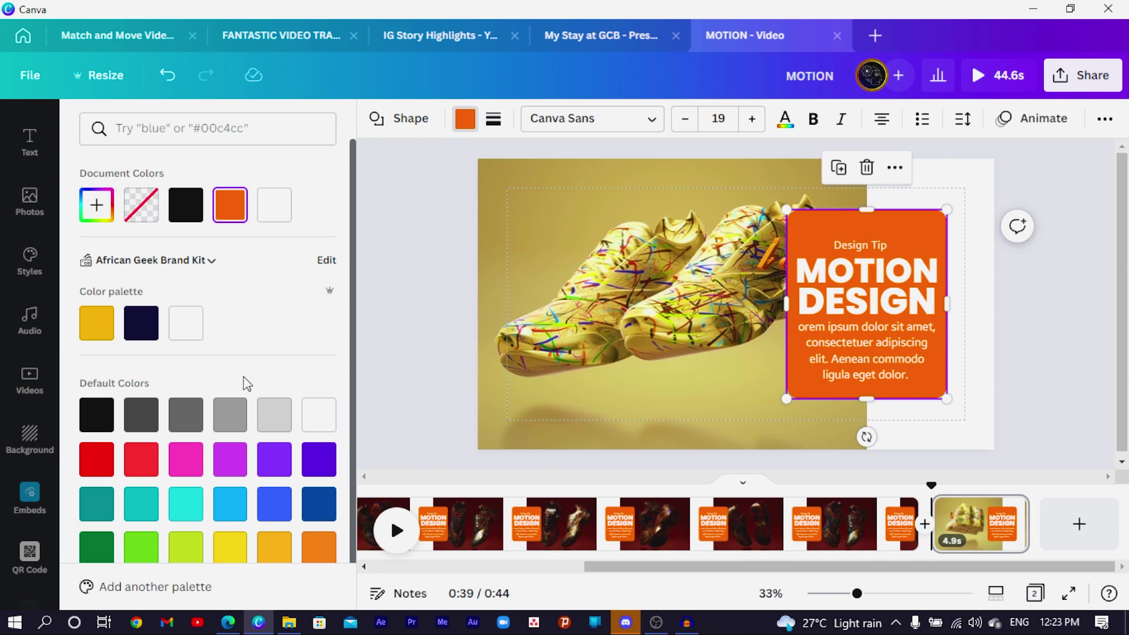
scroll(246, 388, "down", 1)
left_click(93, 194)
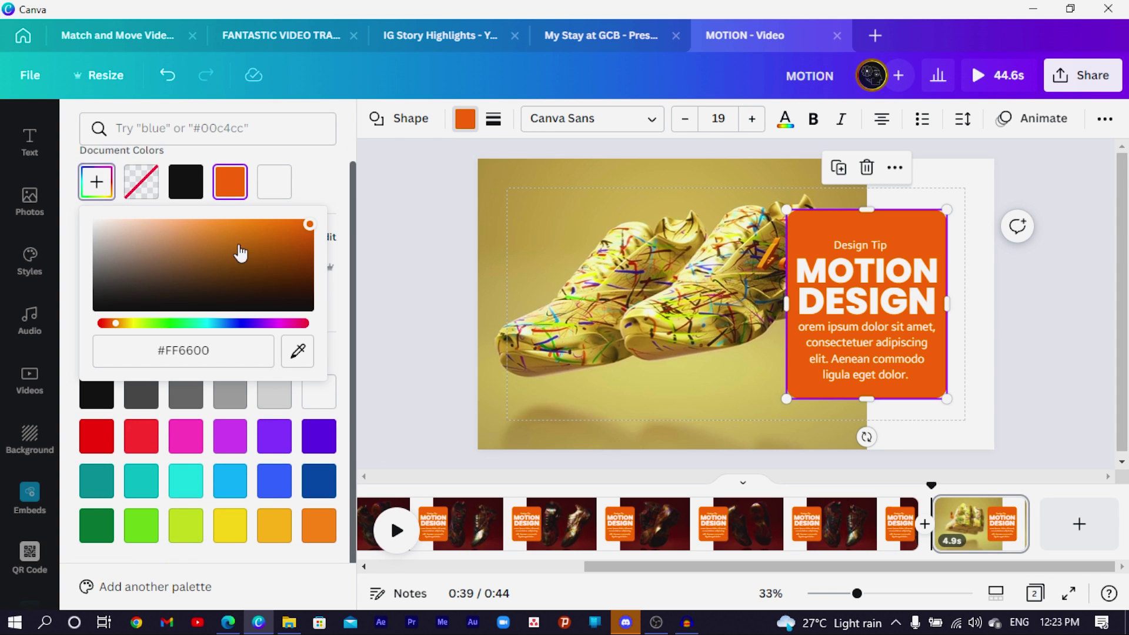
left_click(298, 351)
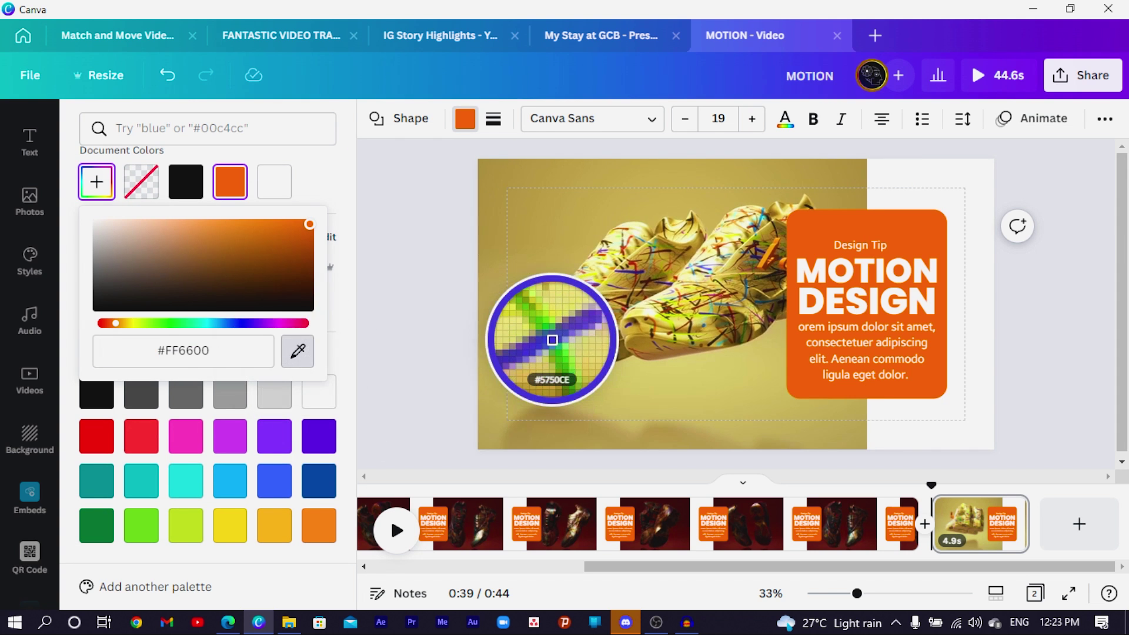
left_click(541, 356)
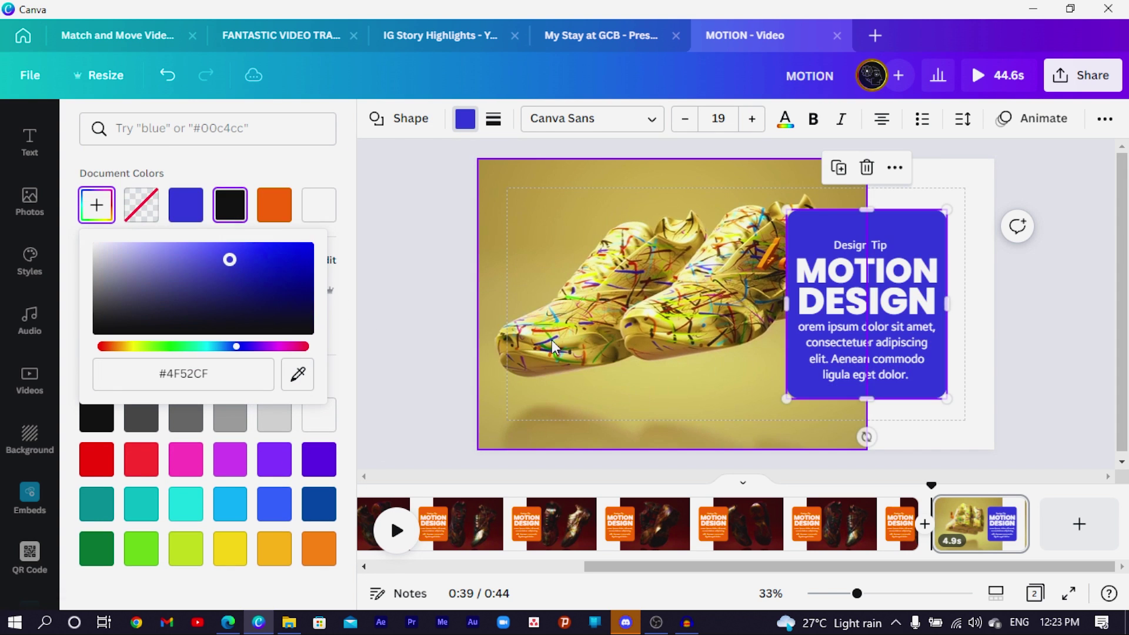
Change DESIGN to ELEMENT and enlarge the word to span the blue box
left_click(888, 311)
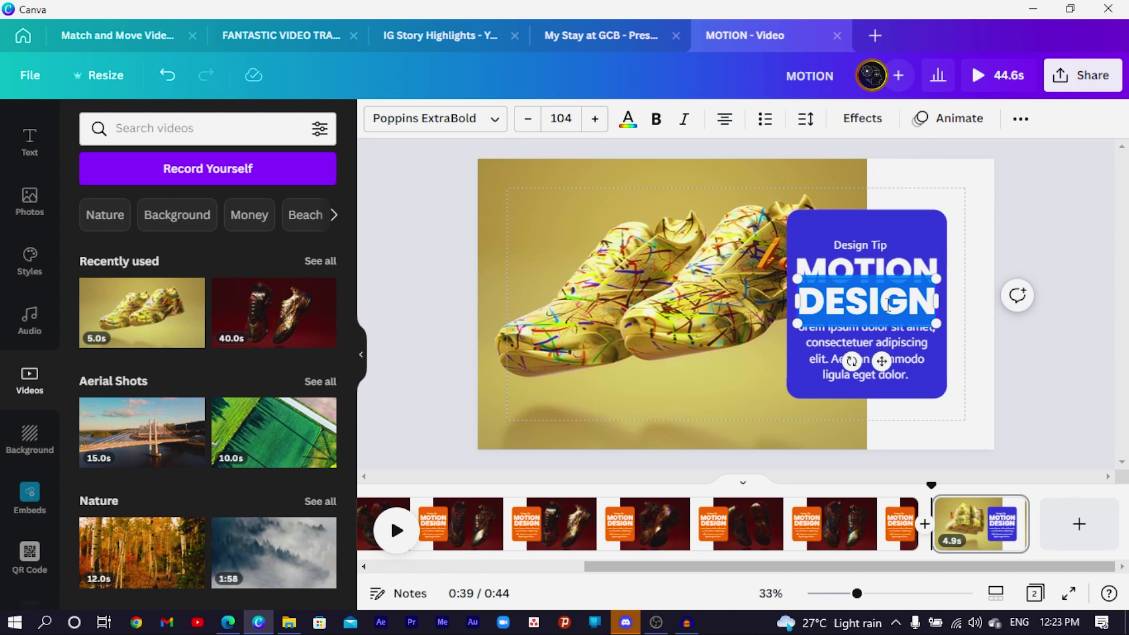
left_click_drag(936, 301, 886, 302)
type("ELEMENT")
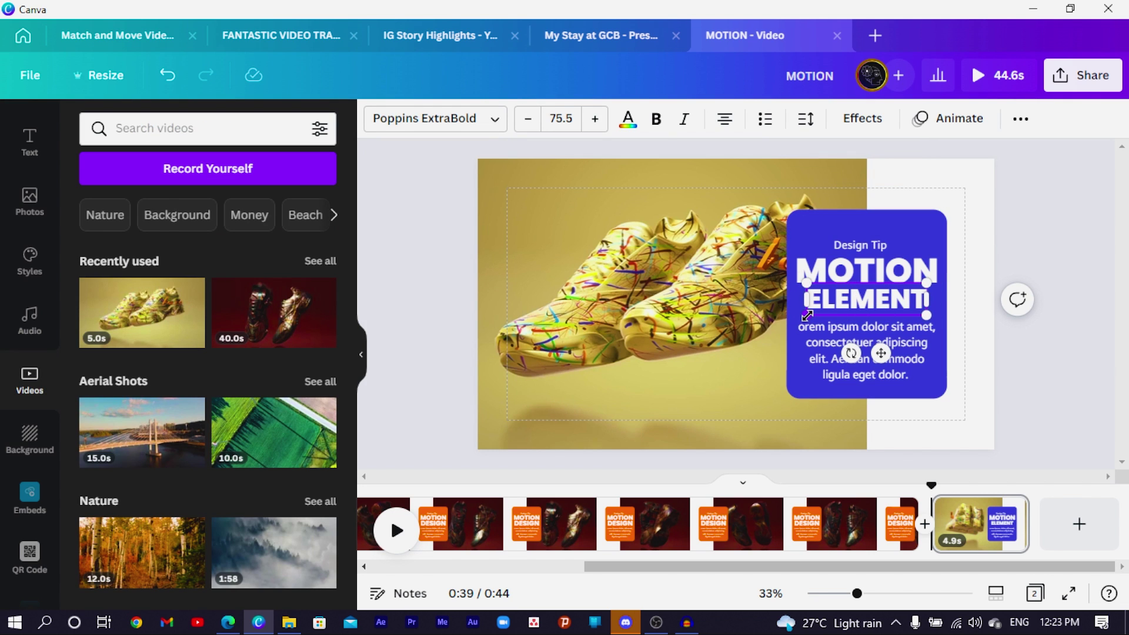
left_click_drag(805, 316, 798, 316)
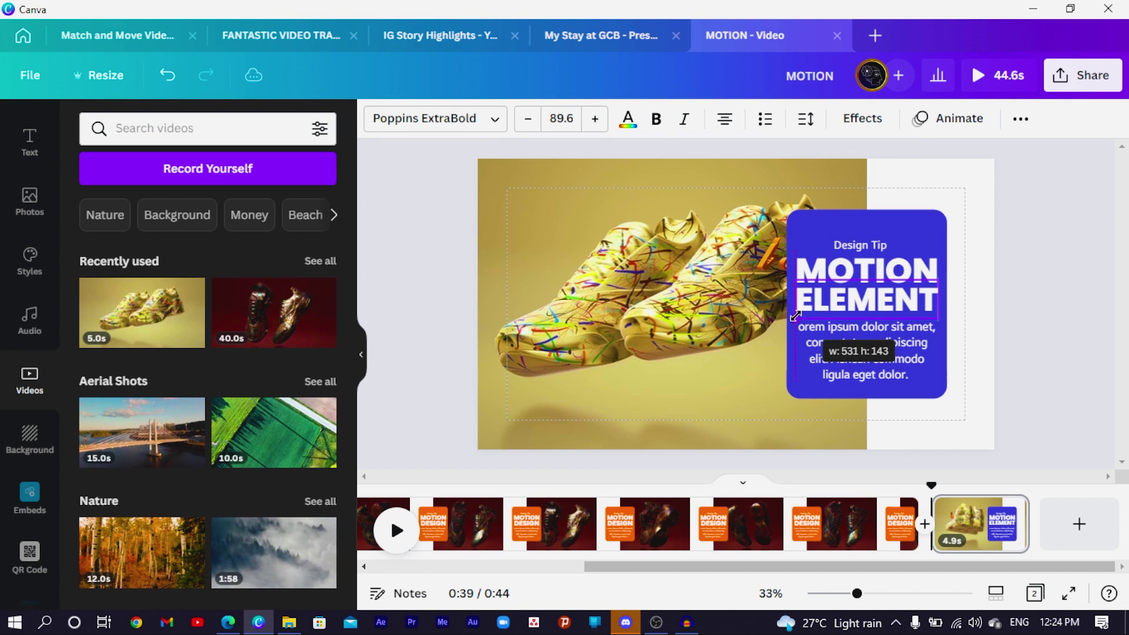
left_click(1042, 259)
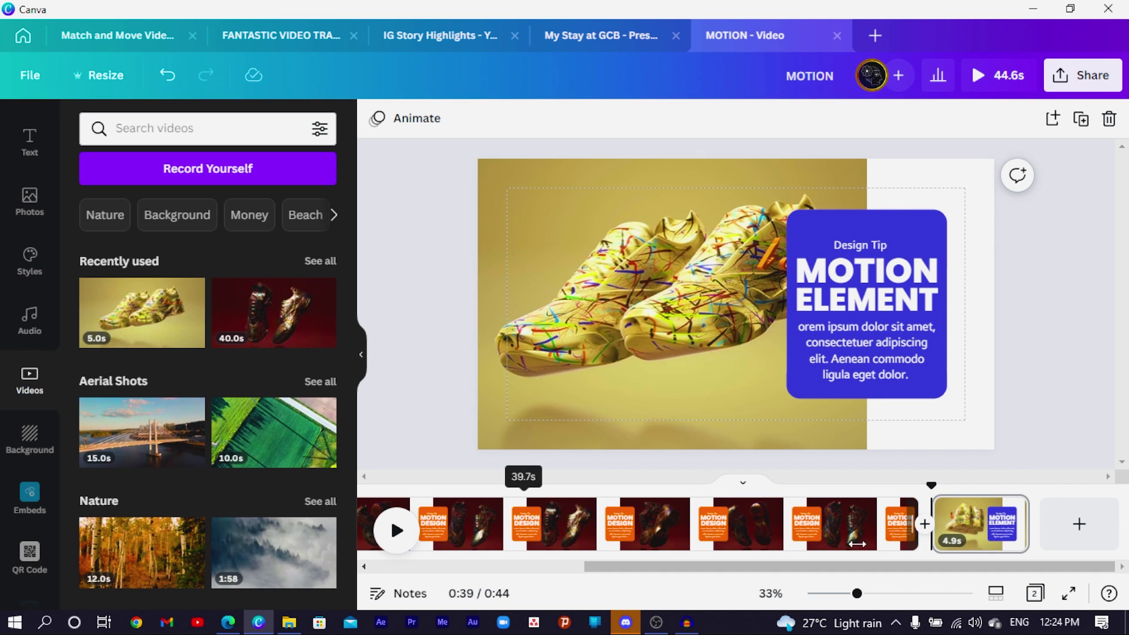
Trim the first page in the timeline down to 5.3 seconds
left_click_drag(852, 544, 493, 544)
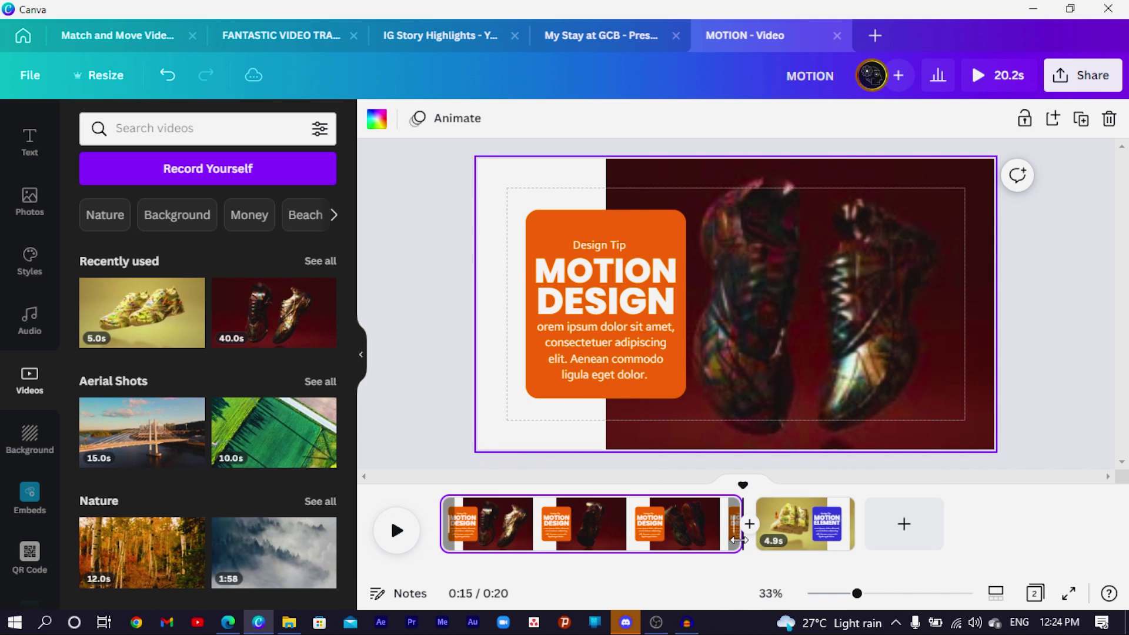
left_click_drag(669, 540, 542, 539)
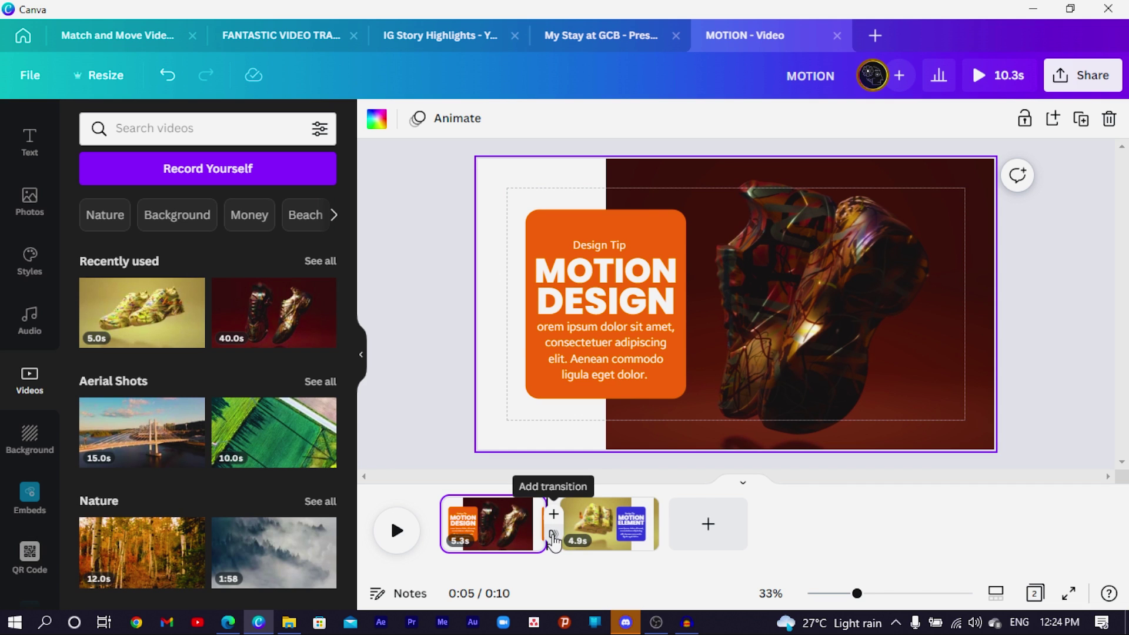
Add a 0.5-second Match & Move transition between the two pages
left_click(553, 534)
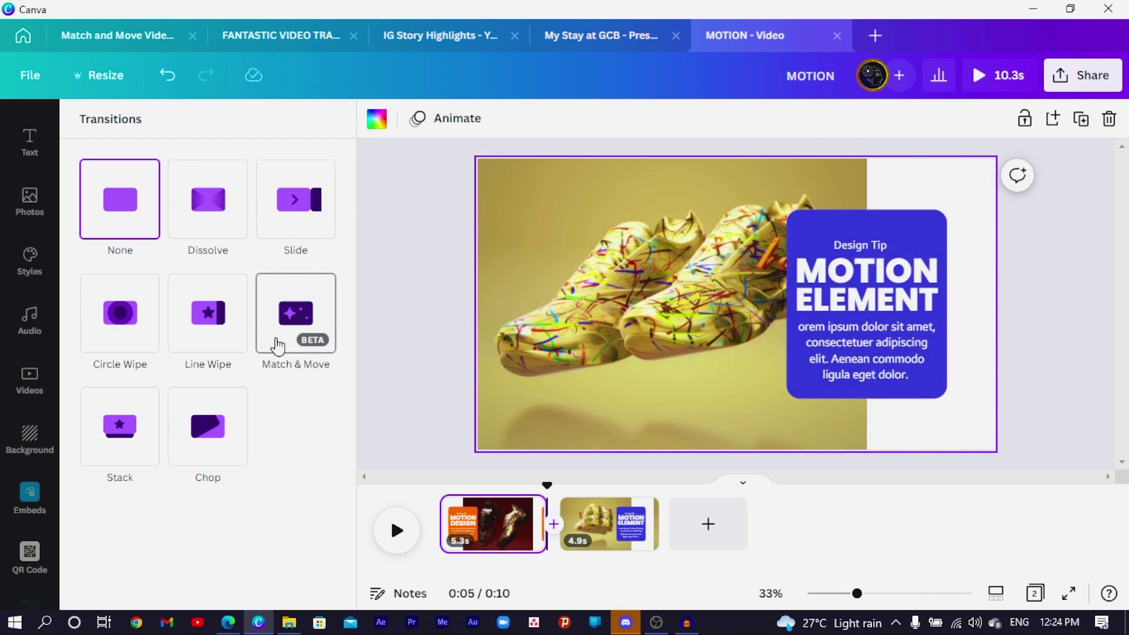
left_click(291, 321)
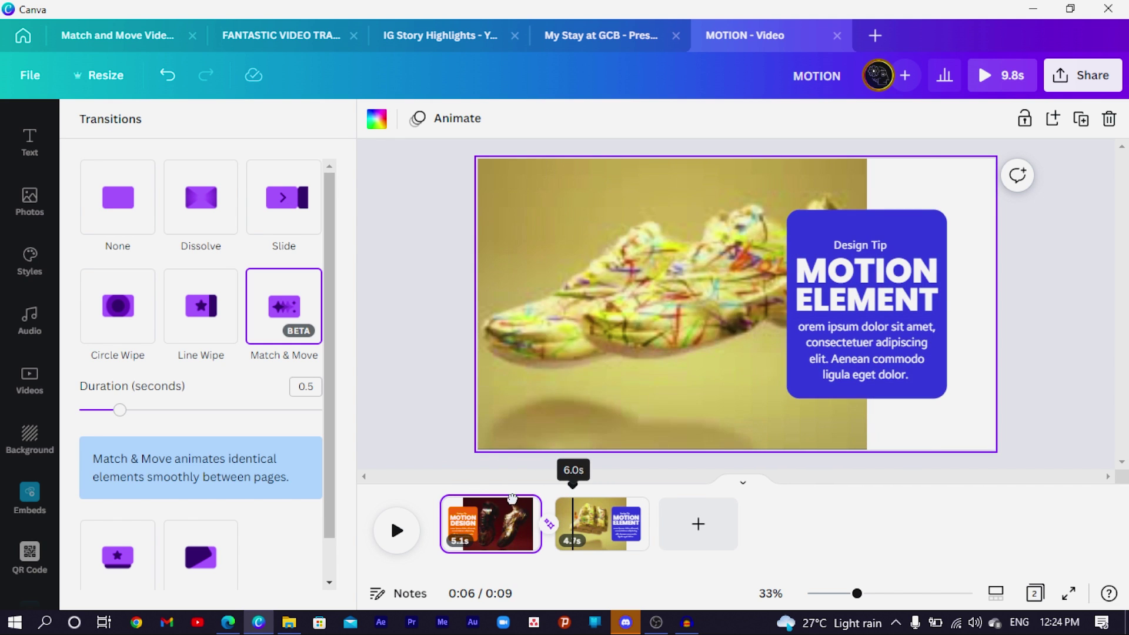
Preview the video through the Match & Move transition, stopping on the blue MOTION ELEMENT page
left_click(396, 533)
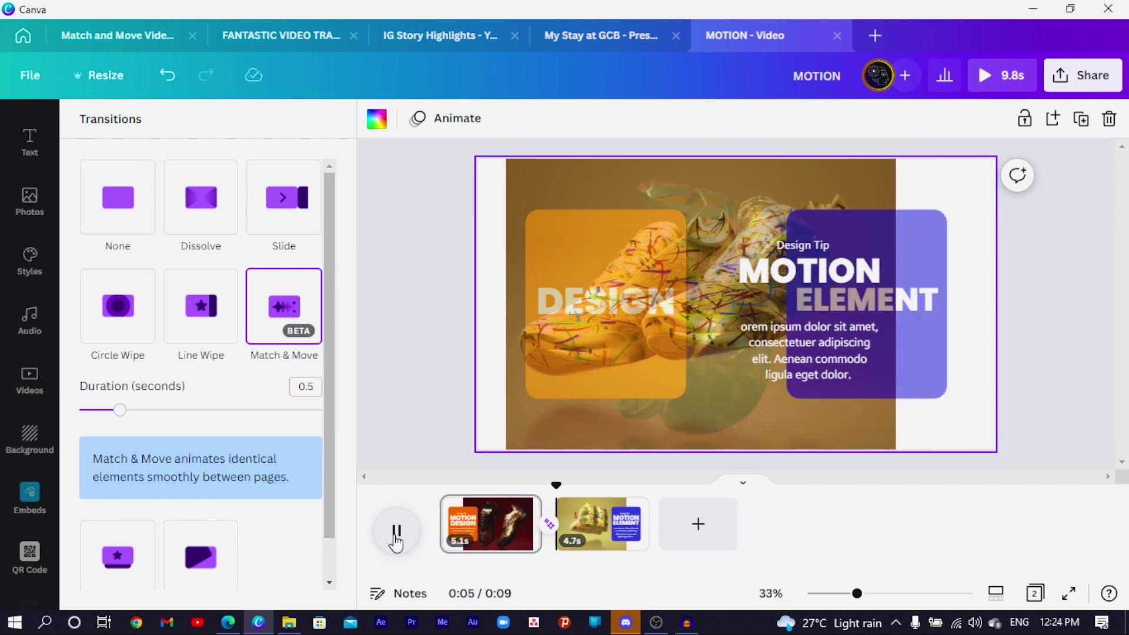
left_click(633, 553)
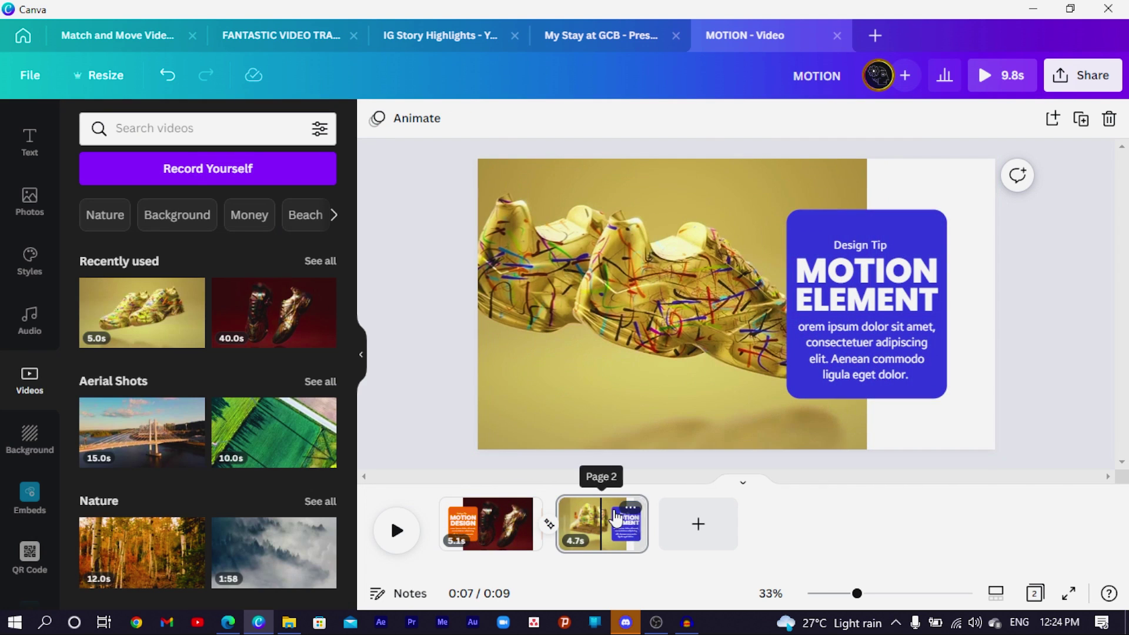